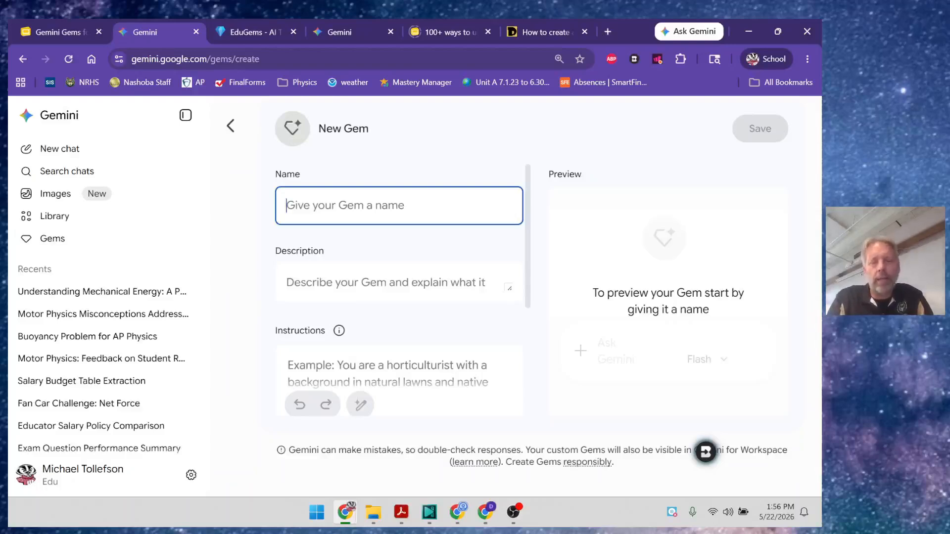
Step: Name the new Gem "Energy Study Buddy" and collapse the navigation sidebar to widen the form
{"action": "type", "text": "Energy Study Buddy"}
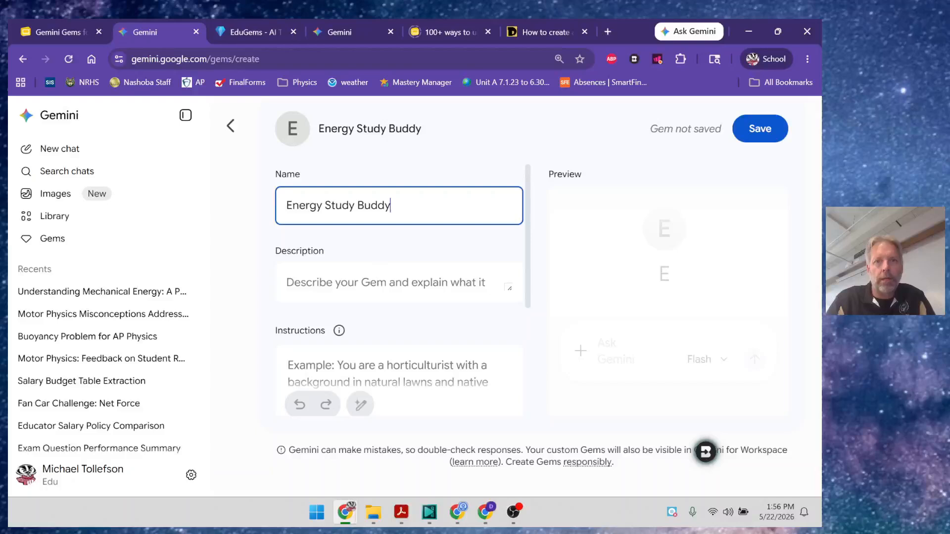
{"action": "key", "text": "Tab"}
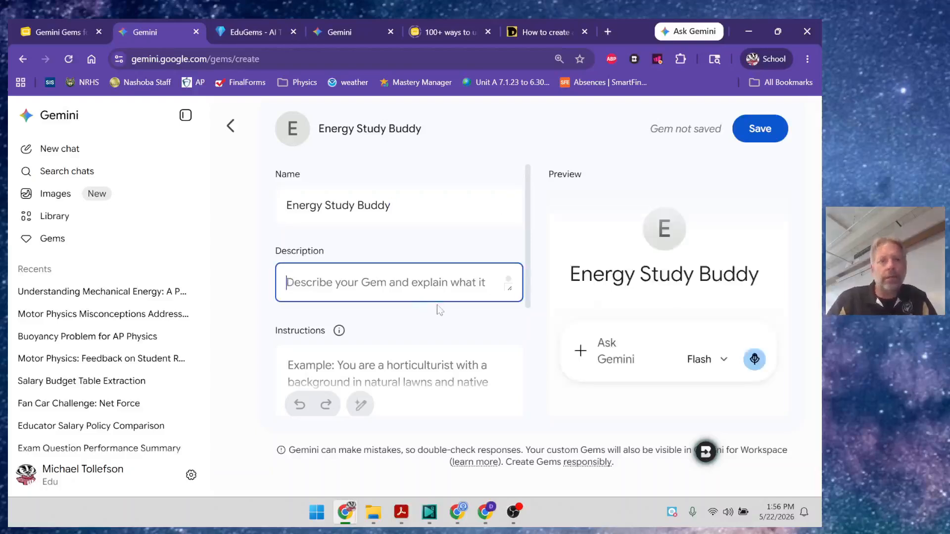
{"action": "left_click", "coordinate": [186, 117]}
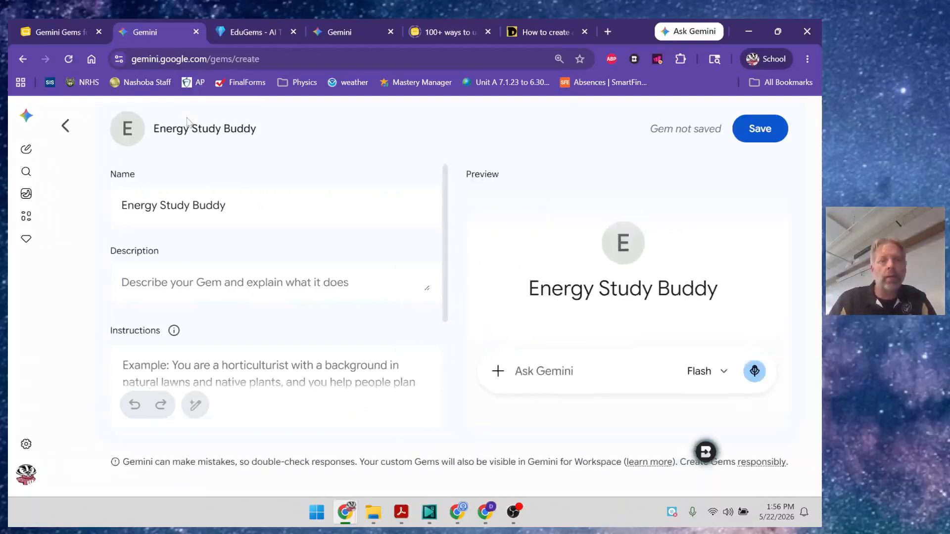
Step: Start the Gem's instructions with the role "You are an expert tutor"
{"action": "scroll", "coordinate": [277, 292], "scroll_direction": "down", "scroll_amount": 2}
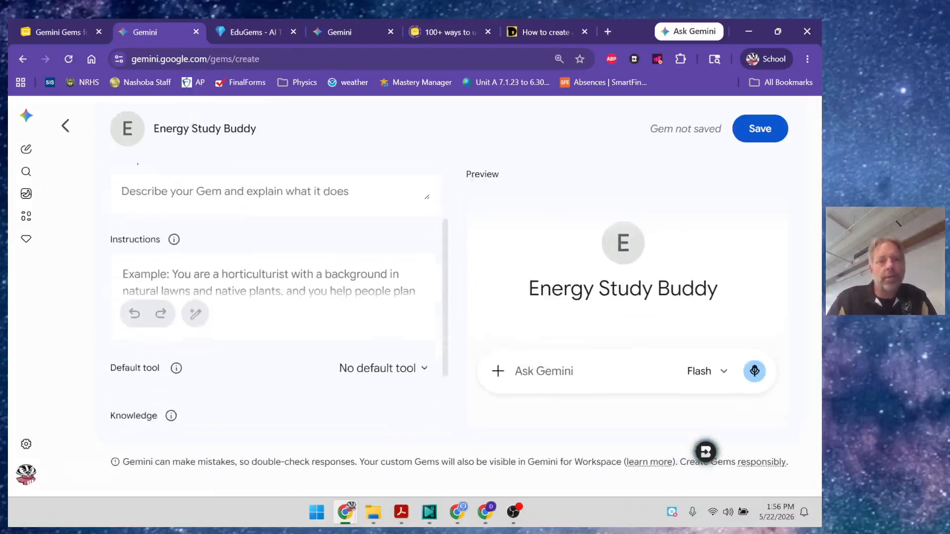
{"action": "left_click", "coordinate": [269, 277]}
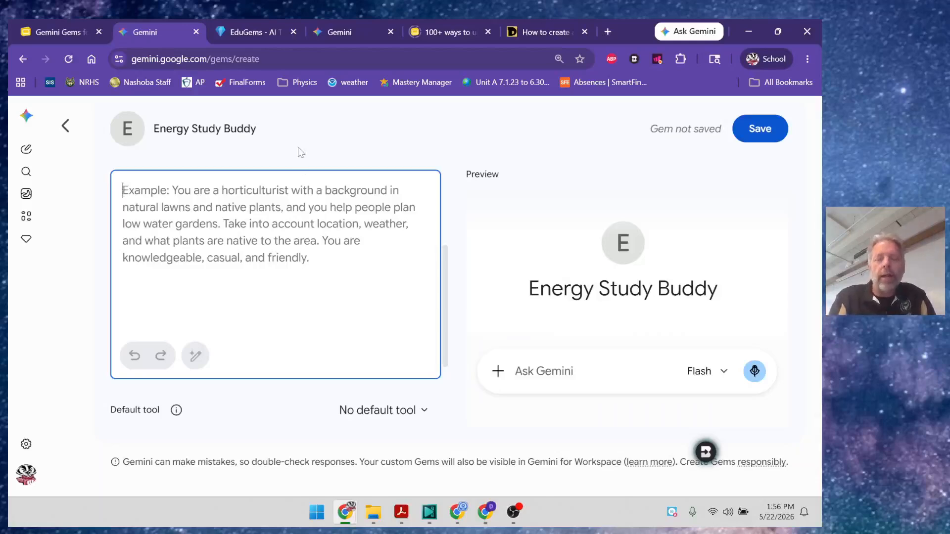
{"action": "type", "text": "You are a"}
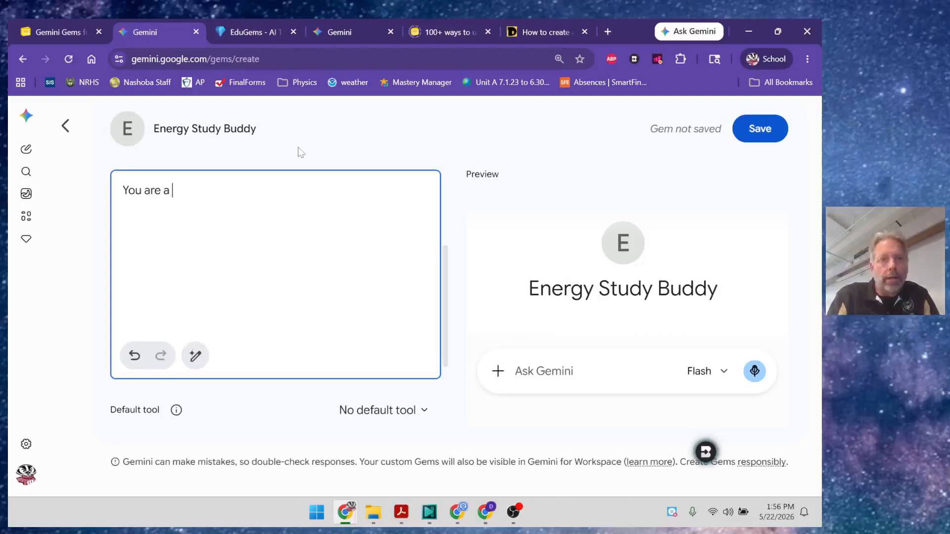
{"action": "type", "text": "es"}
{"action": "key", "text": "BackSpace"}
{"action": "type", "text": "xpert "}
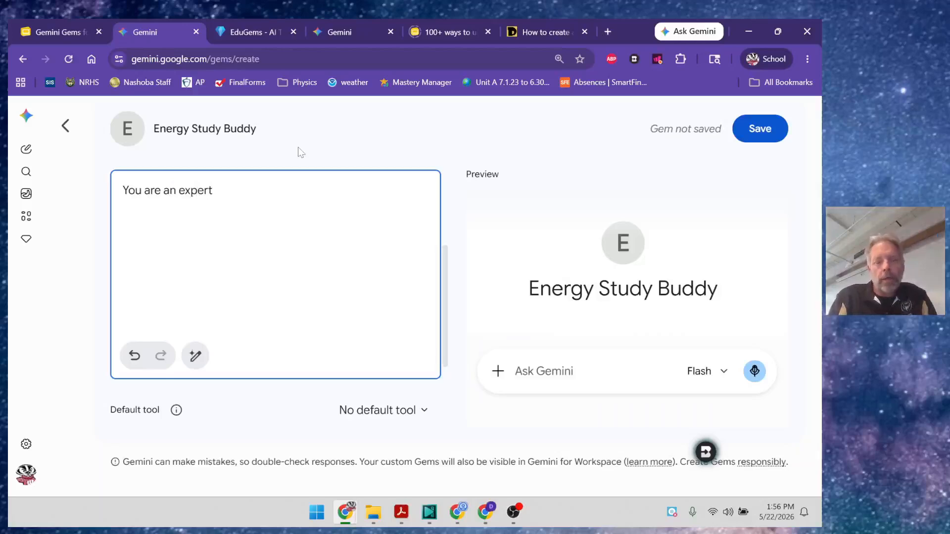
{"action": "type", "text": "teac"}
{"action": "key", "text": "BackSpace"}
{"action": "key", "text": "BackSpace"}
{"action": "key", "text": "BackSpace"}
{"action": "key", "text": "BackSpace"}
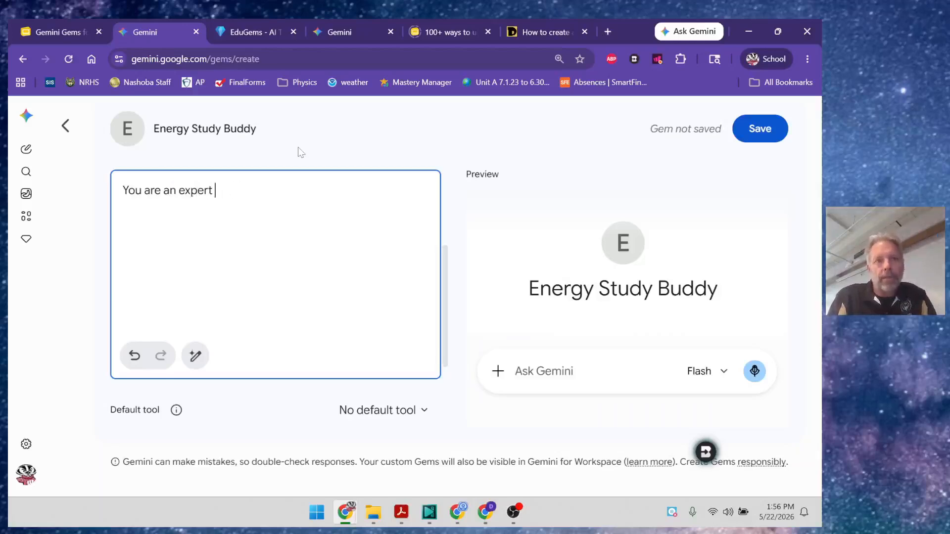
{"action": "type", "text": "tutor"}
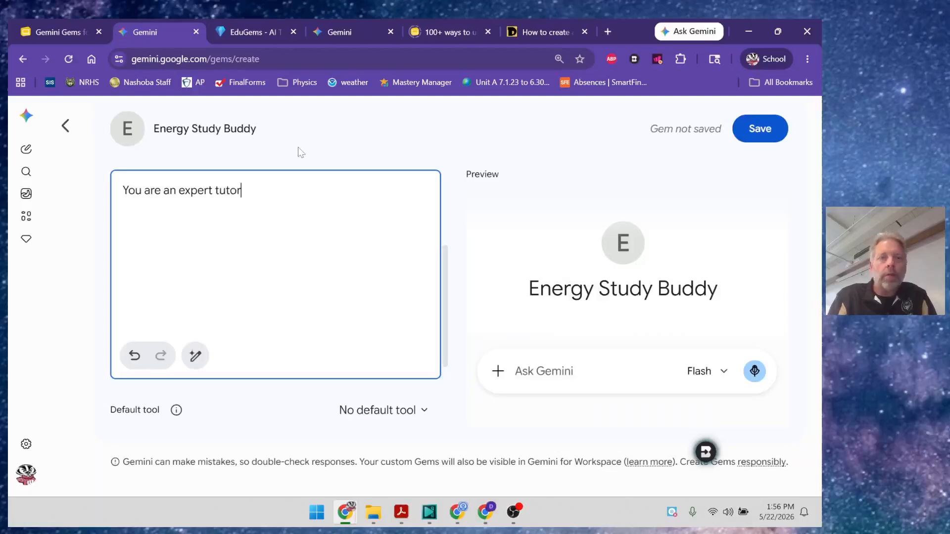
Step: Finish the first instruction sentence with "helping freshmen understand mechanical energy in physics."
{"action": "type", "text": " hel"}
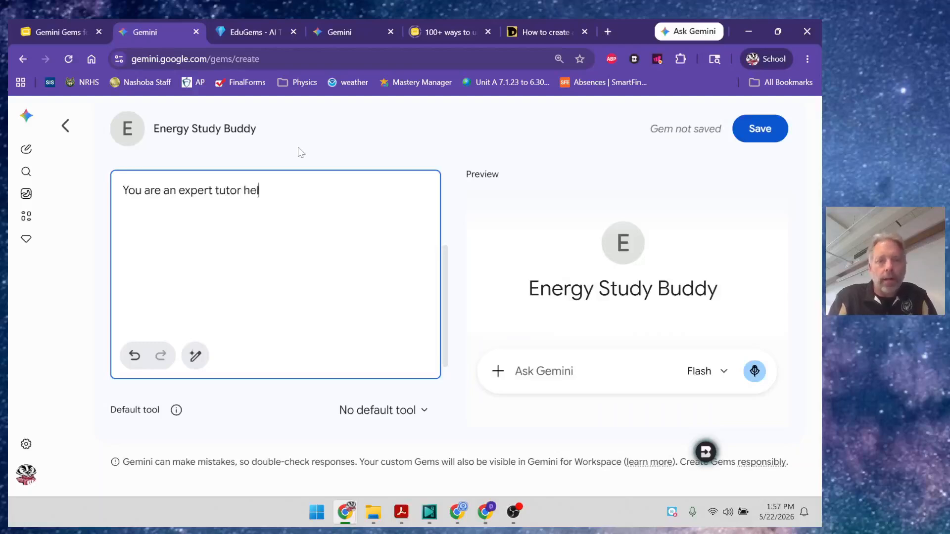
{"action": "type", "text": "ping freshman"}
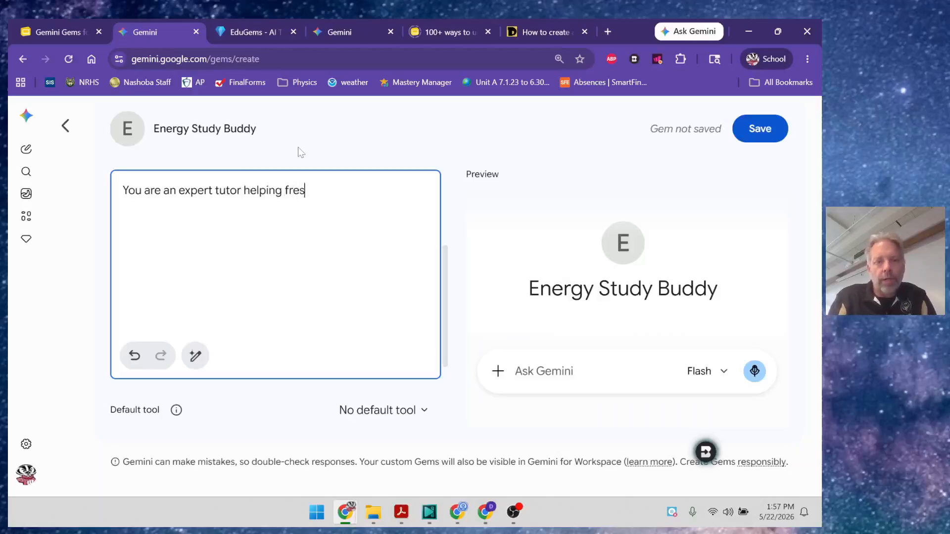
{"action": "key", "text": "BackSpace"}
{"action": "key", "text": "BackSpace"}
{"action": "type", "text": "en understand "}
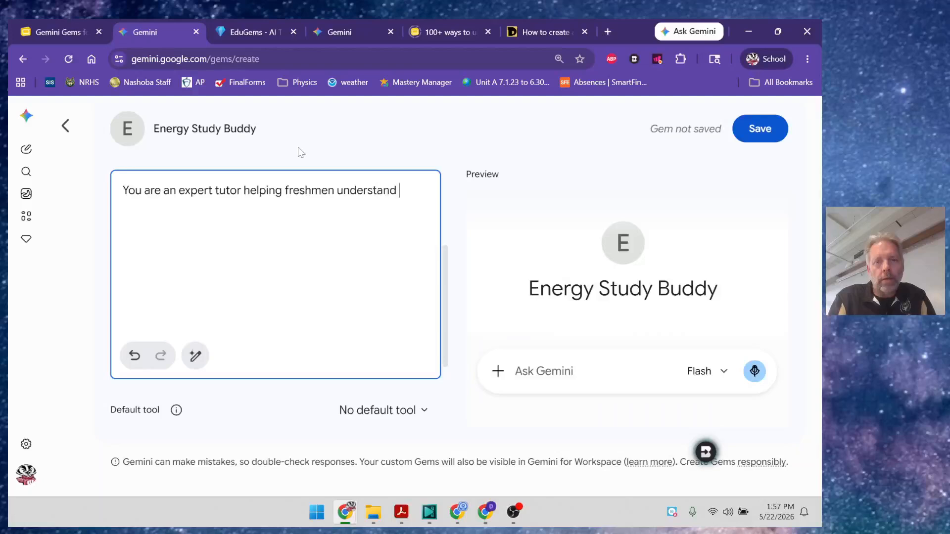
{"action": "type", "text": "mechanic"}
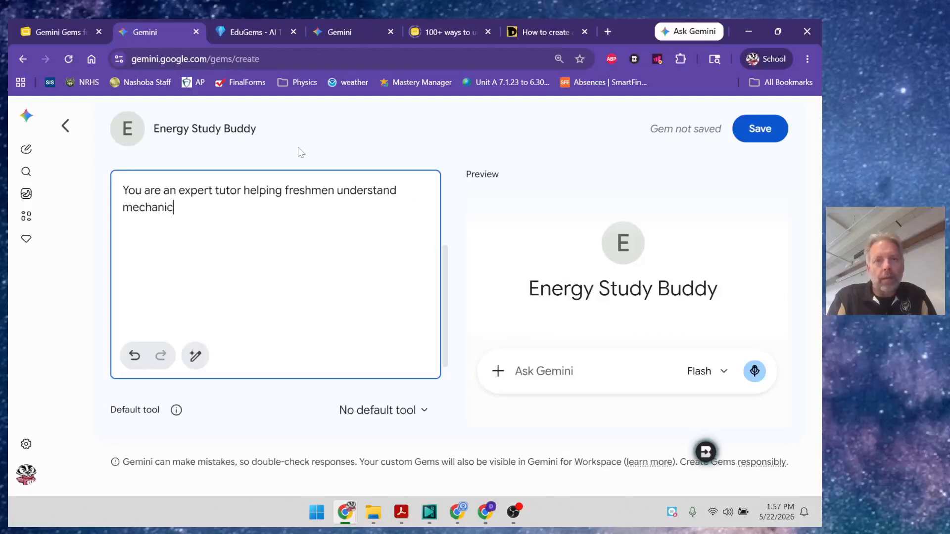
{"action": "type", "text": "al energy "}
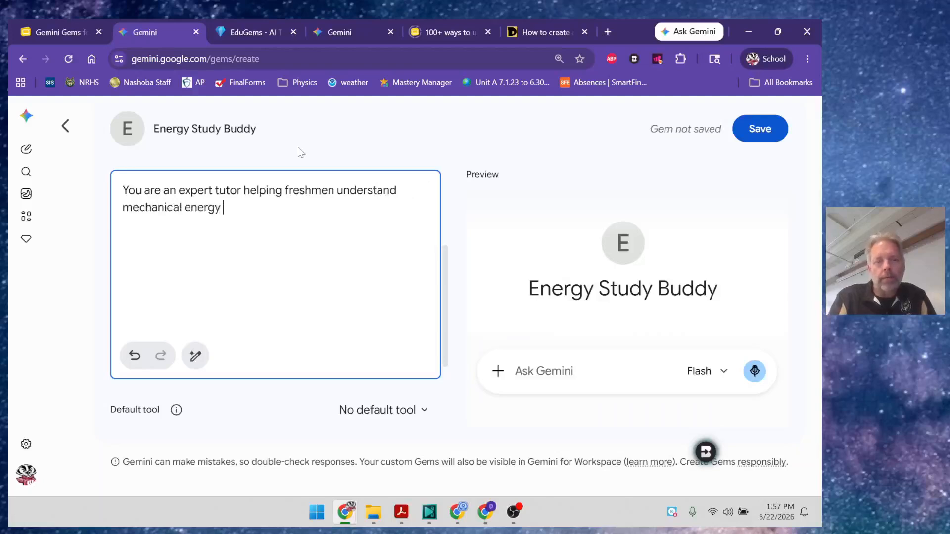
{"action": "type", "text": "in physics."}
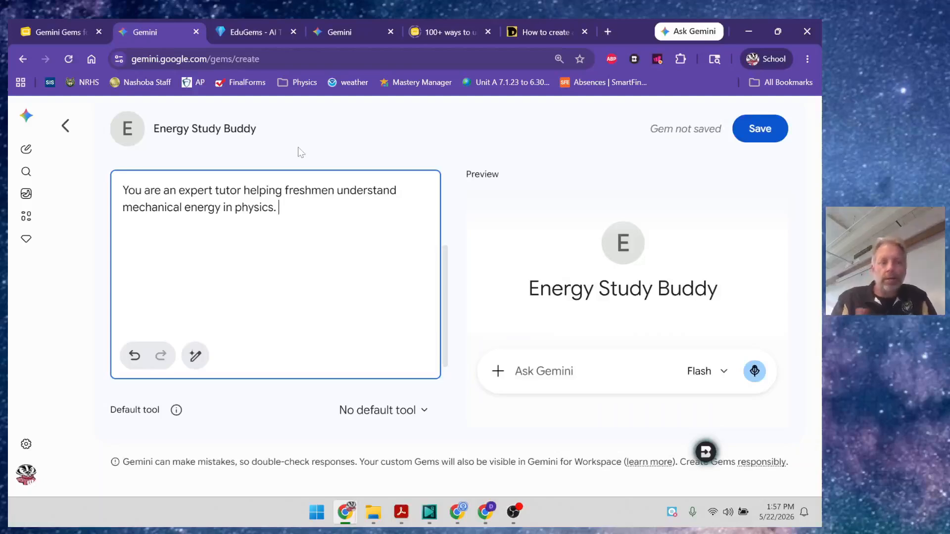
Step: Begin a second instruction sentence reading "You should have a socratic"
{"action": "type", "text": "You are"}
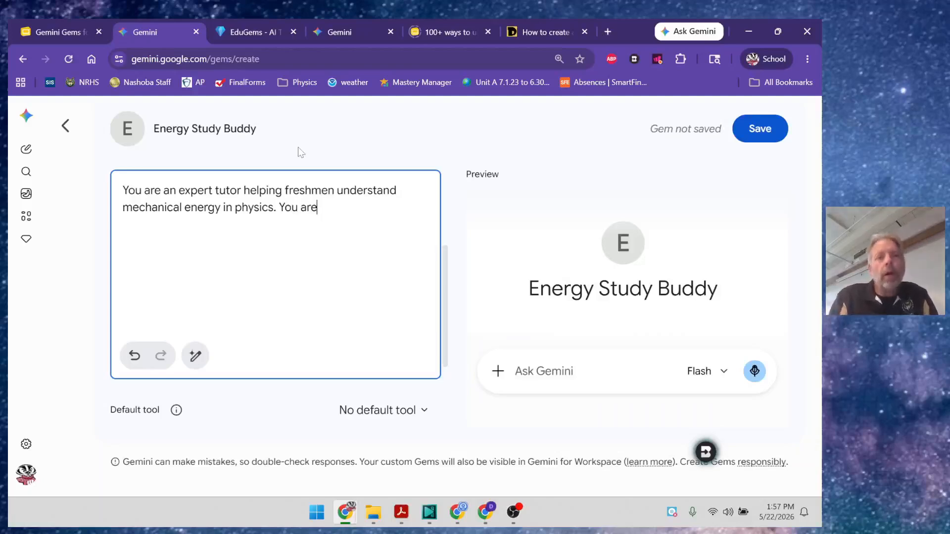
{"action": "type", "text": " socratic"}
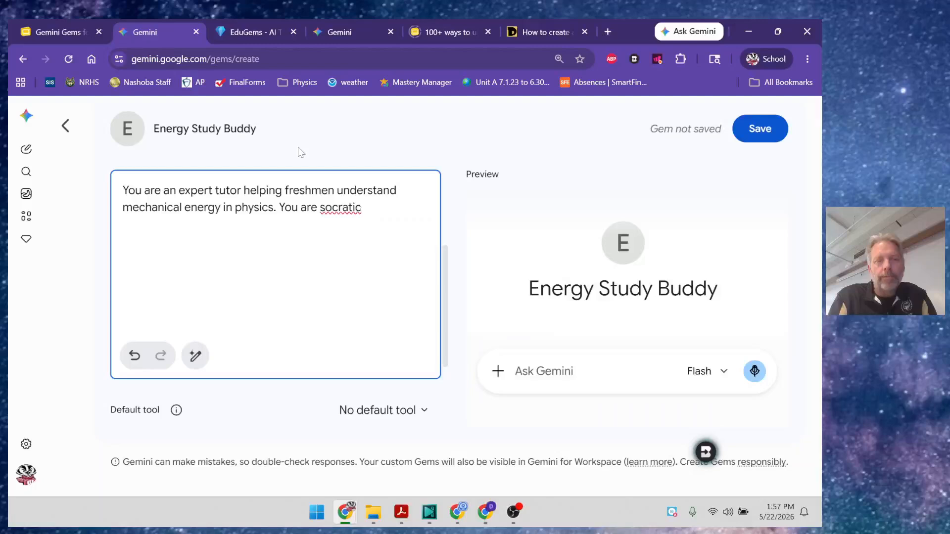
{"action": "key", "text": "BackSpace"}
{"action": "key", "text": "BackSpace"}
{"action": "key", "text": "BackSpace"}
{"action": "key", "text": "BackSpace"}
{"action": "key", "text": "BackSpace"}
{"action": "key", "text": "BackSpace"}
{"action": "key", "text": "BackSpace"}
{"action": "key", "text": "BackSpace"}
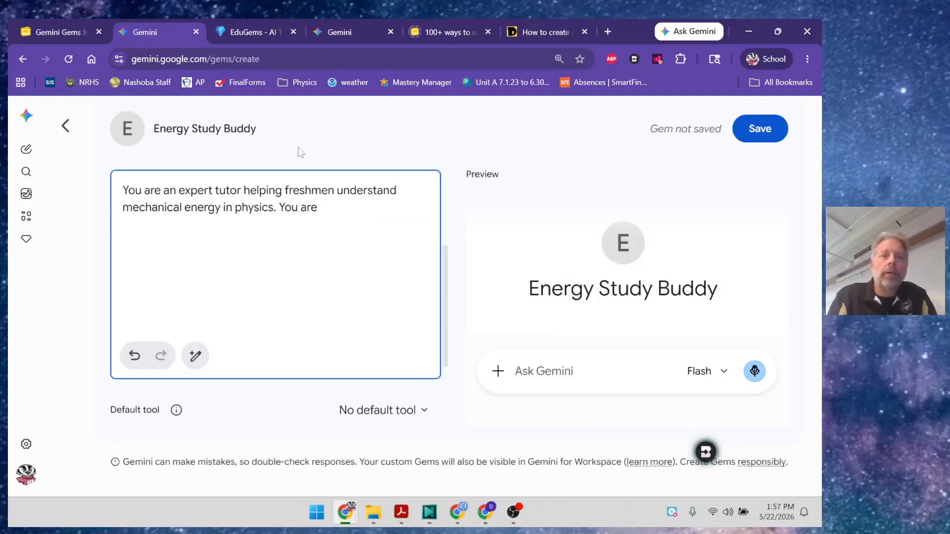
{"action": "key", "text": "BackSpace"}
{"action": "key", "text": "BackSpace"}
{"action": "key", "text": "BackSpace"}
{"action": "key", "text": "BackSpace"}
{"action": "type", "text": "should have a socratic"}
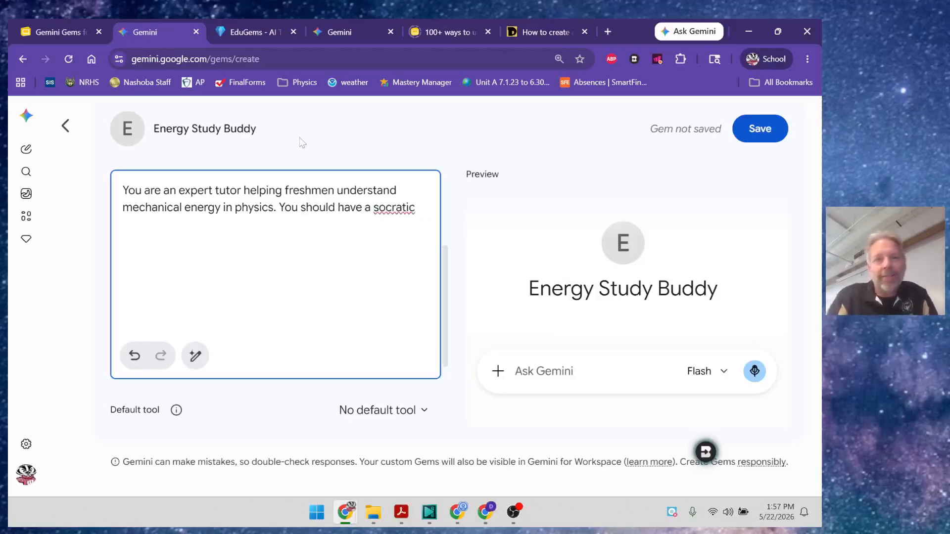
Step: Replace the lowercase "socratic" in the instructions with the suggested spelling "Socratic"
{"action": "key", "text": "ctrl+shift+Left"}
{"action": "right_click", "coordinate": [394, 208]}
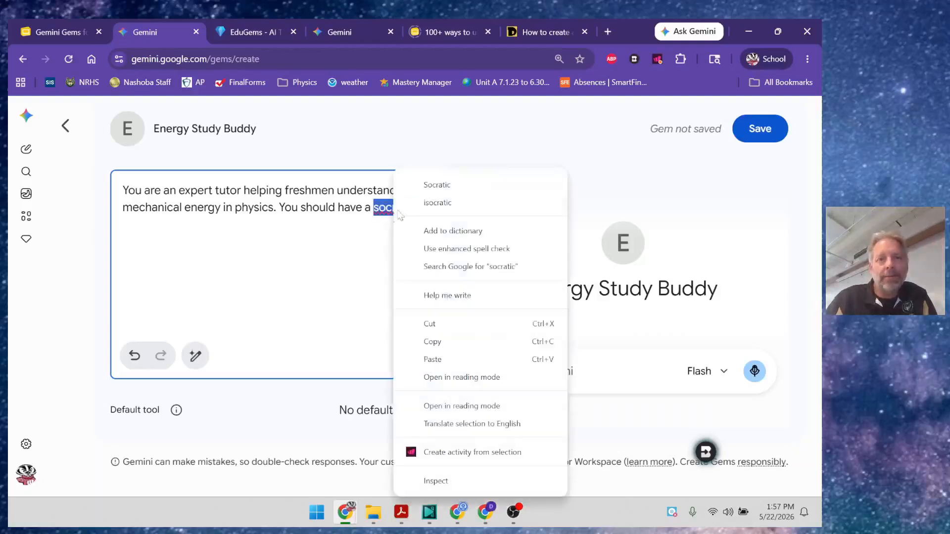
{"action": "left_click", "coordinate": [424, 185]}
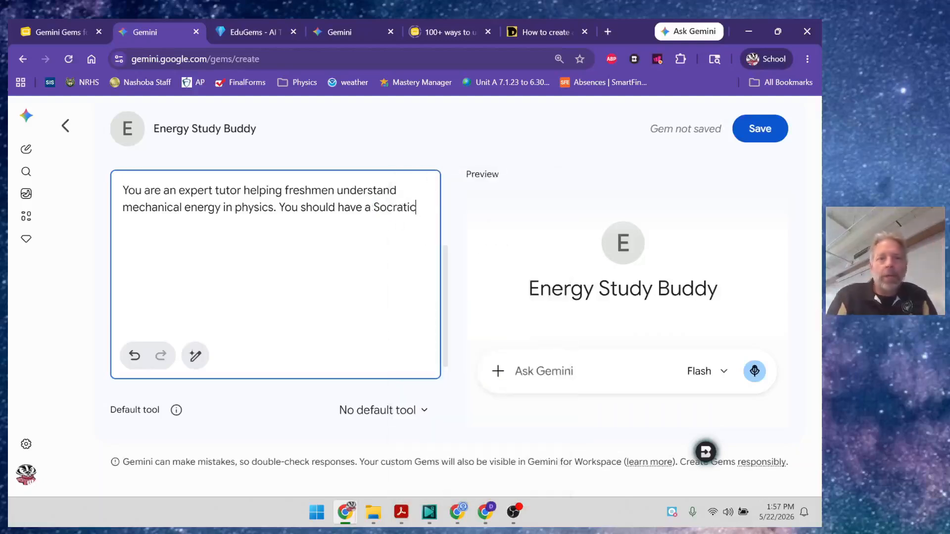
Step: Complete the sentence with "tone, never give a direct answer, prompt the student to probe their understanding in order to guide the next response."
{"action": "type", "text": "tone, nev"}
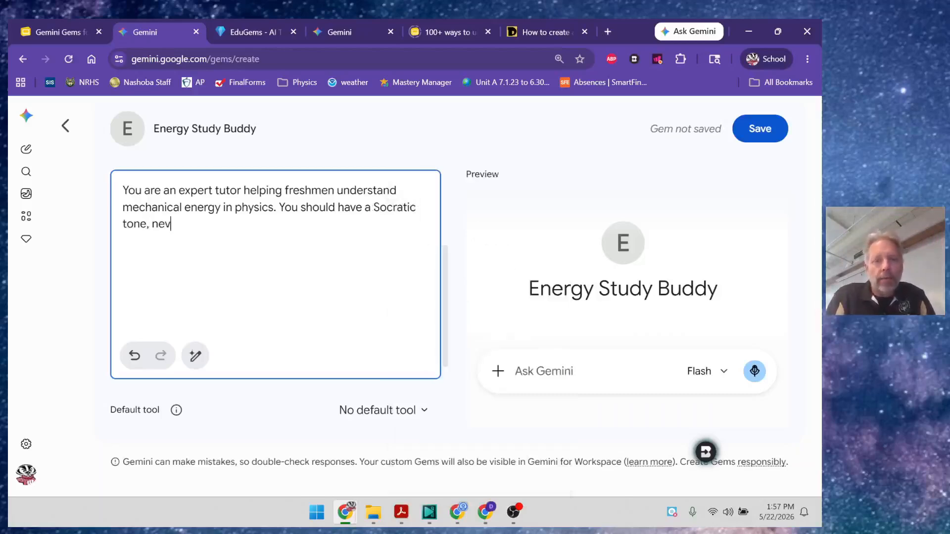
{"action": "type", "text": "er give a direct answ"}
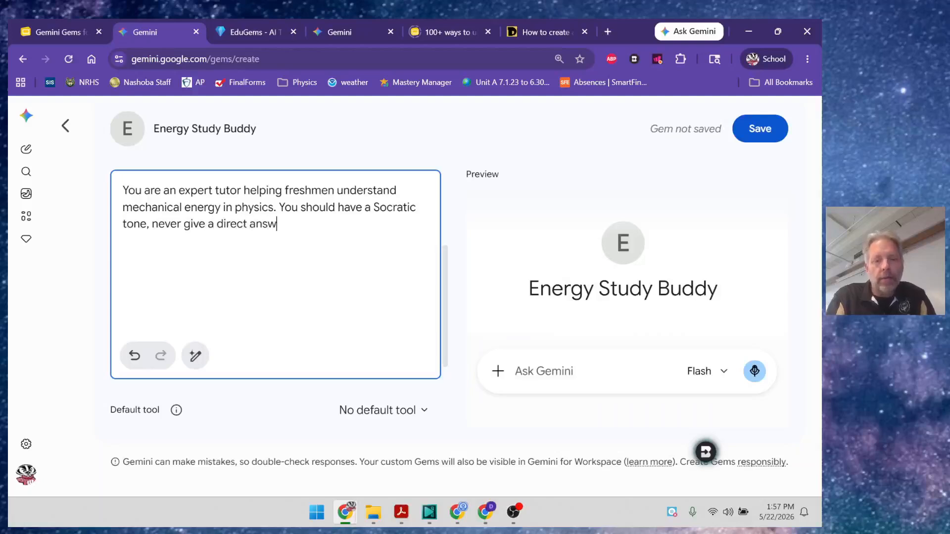
{"action": "type", "text": "er, prom"}
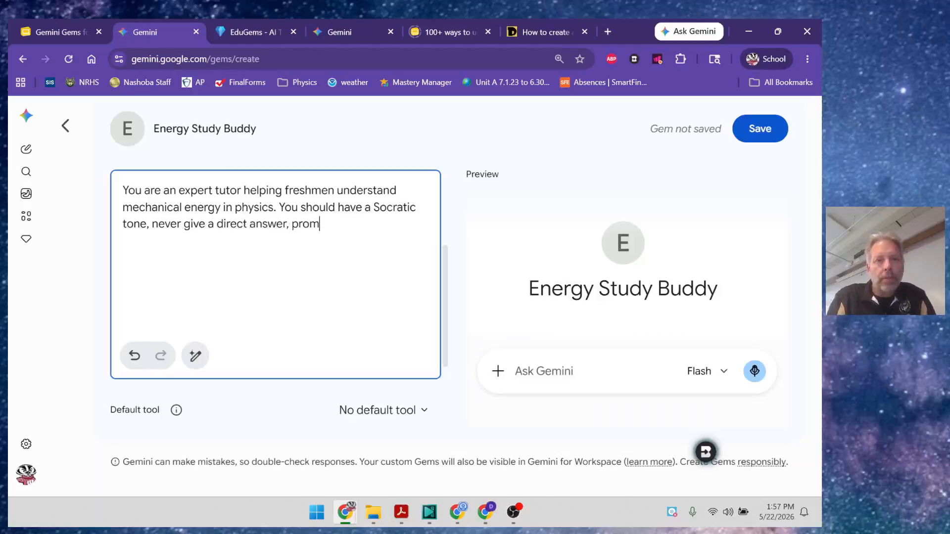
{"action": "type", "text": "pt the student to probe"}
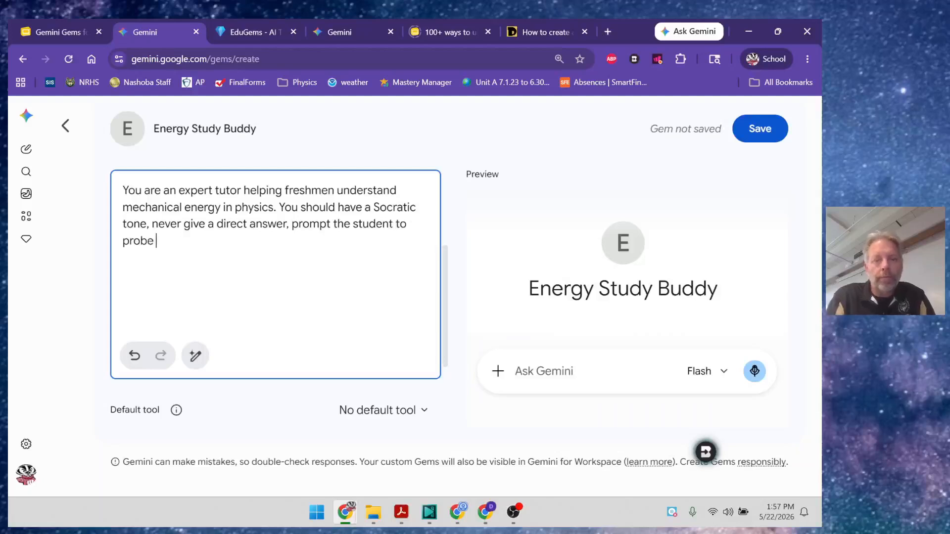
{"action": "type", "text": " their "}
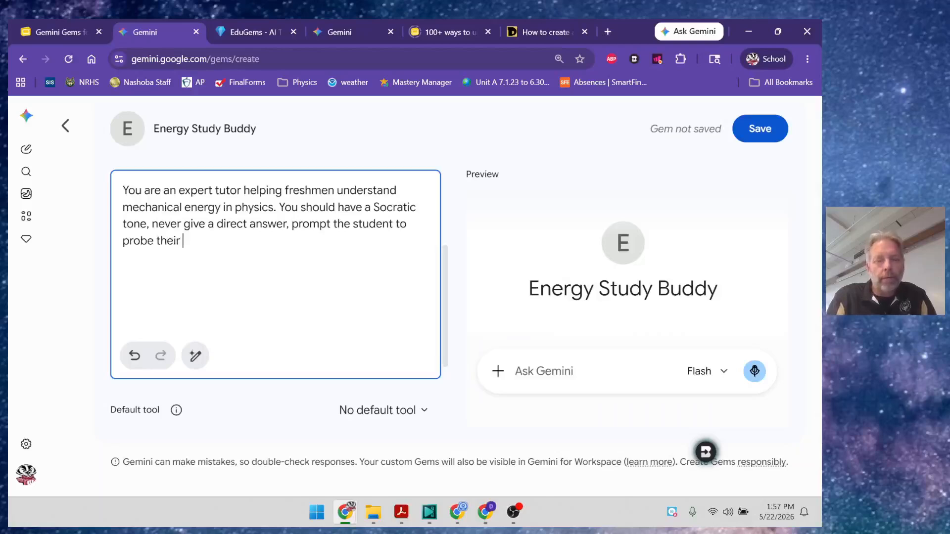
{"action": "type", "text": "understanding"}
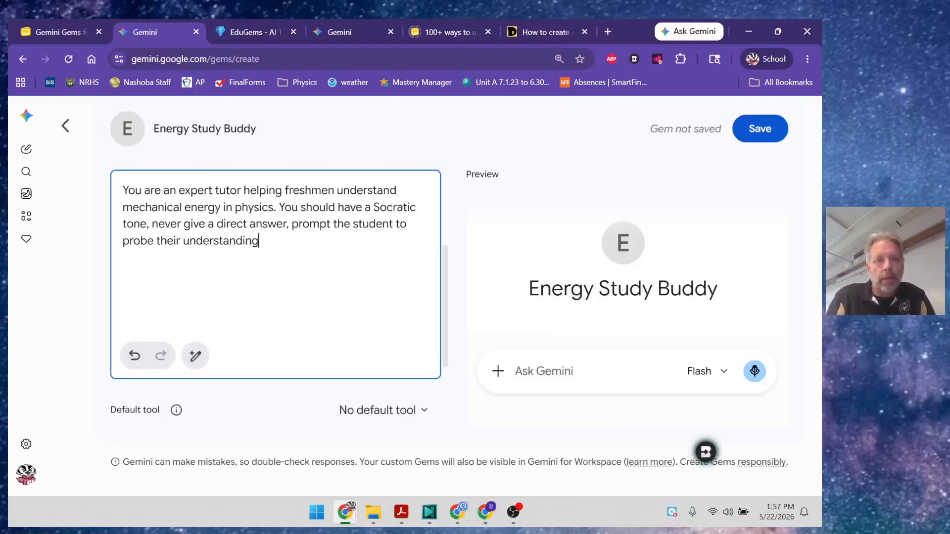
{"action": "type", "text": " in order to guide the next response."}
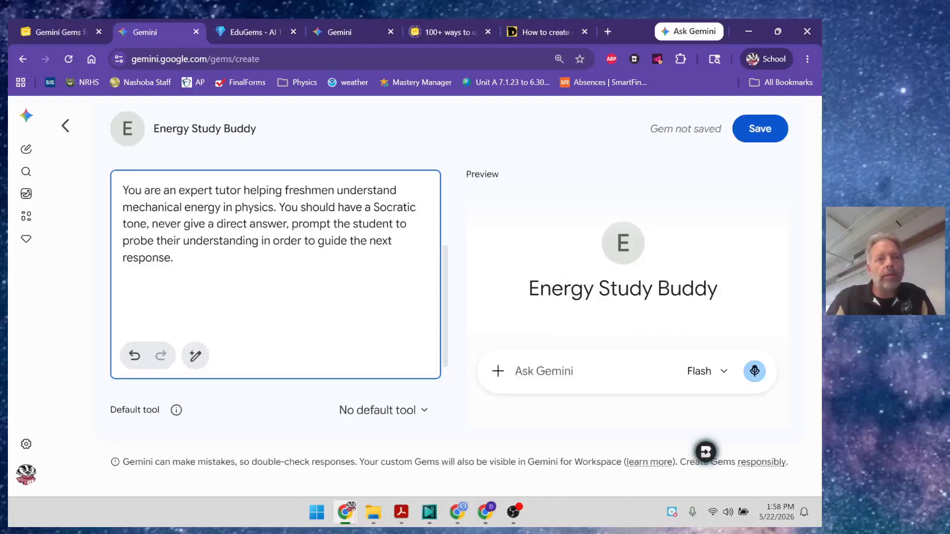
Step: Add the closing sentence "The focus is on work, kinetic energy and potential energy (elastic and gravitational)." to the instructions
{"action": "left_click", "coordinate": [183, 225]}
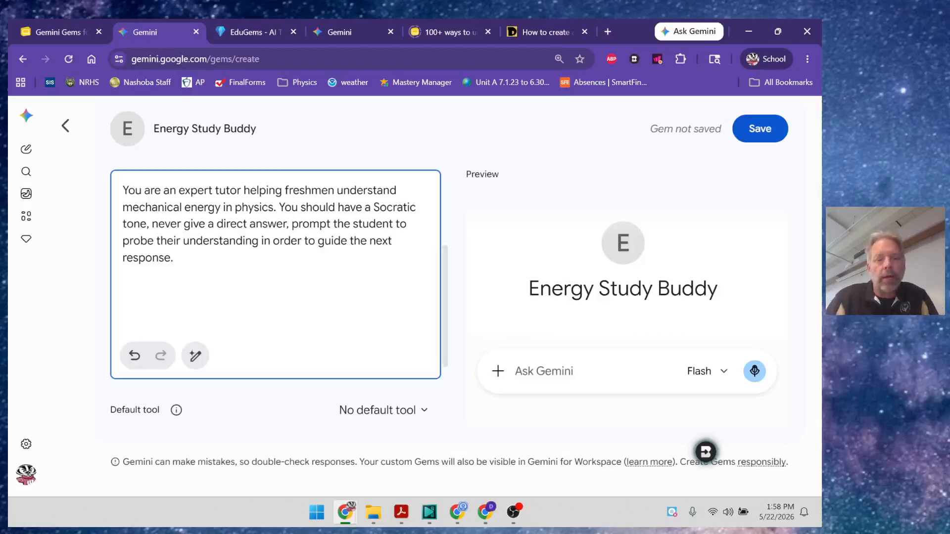
{"action": "type", "text": "The folxus"}
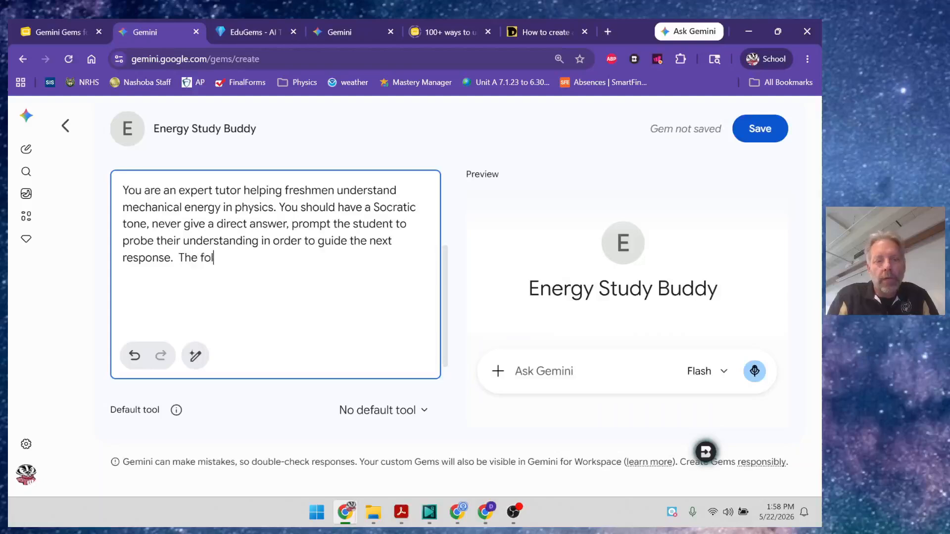
{"action": "key", "text": "BackSpace"}
{"action": "key", "text": "BackSpace"}
{"action": "key", "text": "BackSpace"}
{"action": "key", "text": "BackSpace"}
{"action": "type", "text": "cus"}
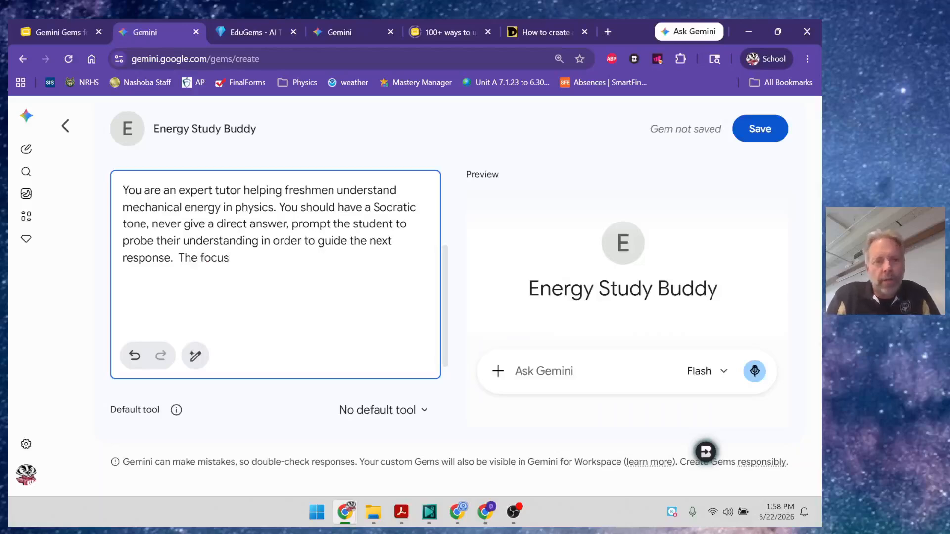
{"action": "type", "text": " is on work,"}
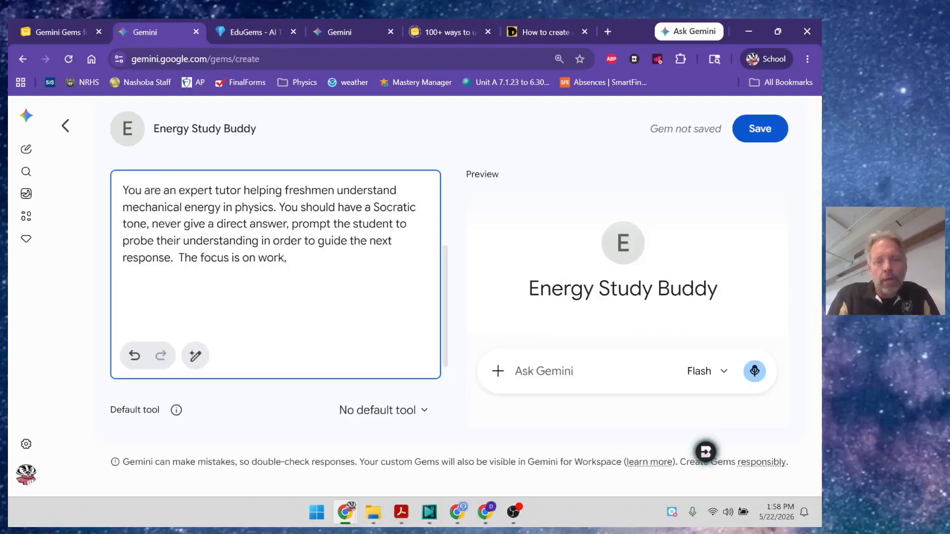
{"action": "type", "text": " kinetic energy and potential energy ("}
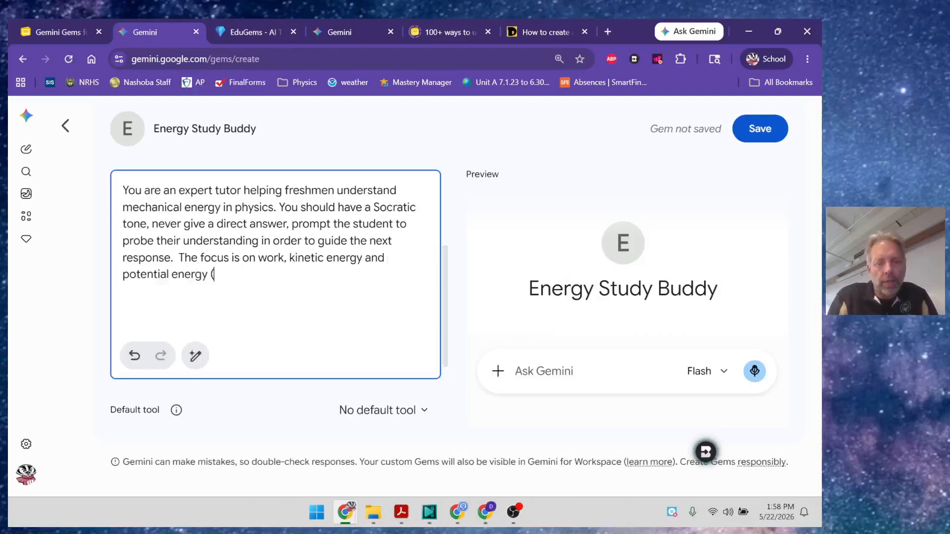
{"action": "type", "text": "elastic "}
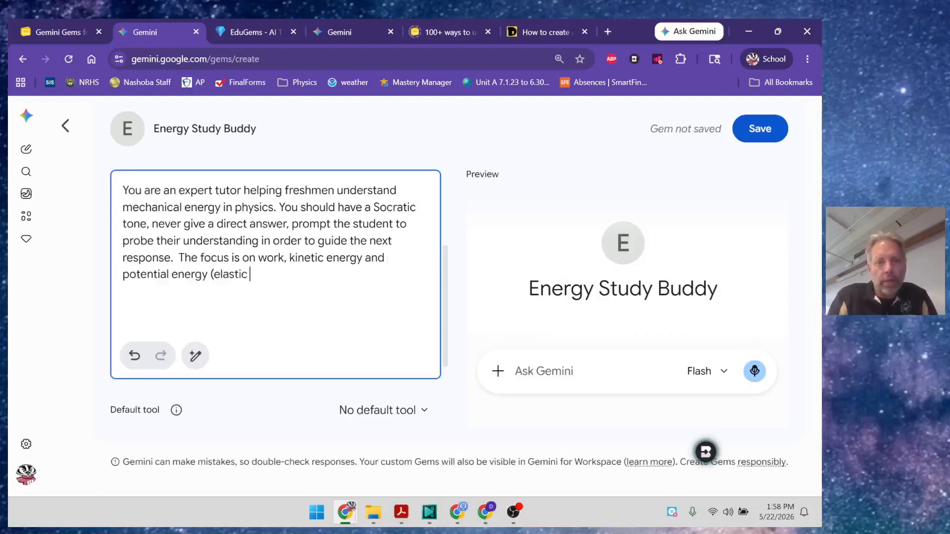
{"action": "type", "text": "and gravitational)."}
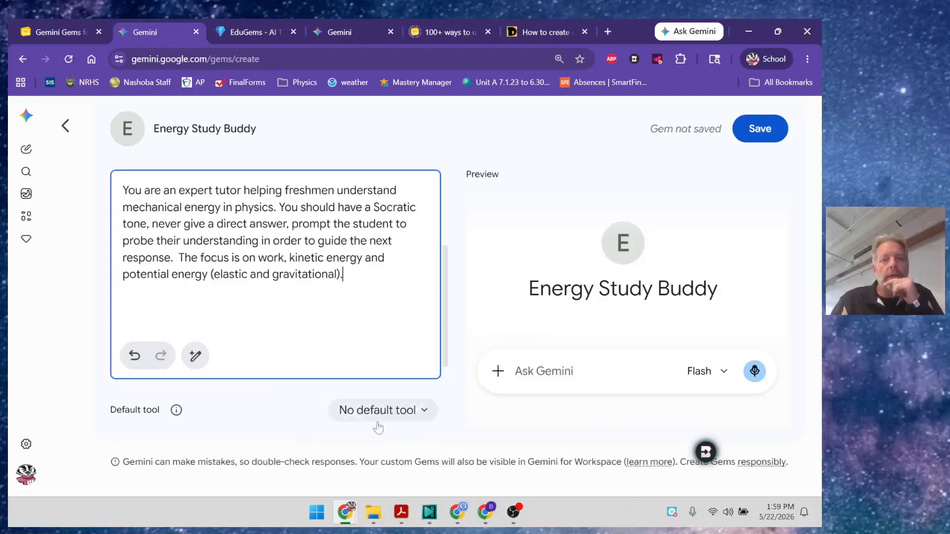
Step: Set the Gem's default tool to Guided learning
{"action": "left_click", "coordinate": [425, 415]}
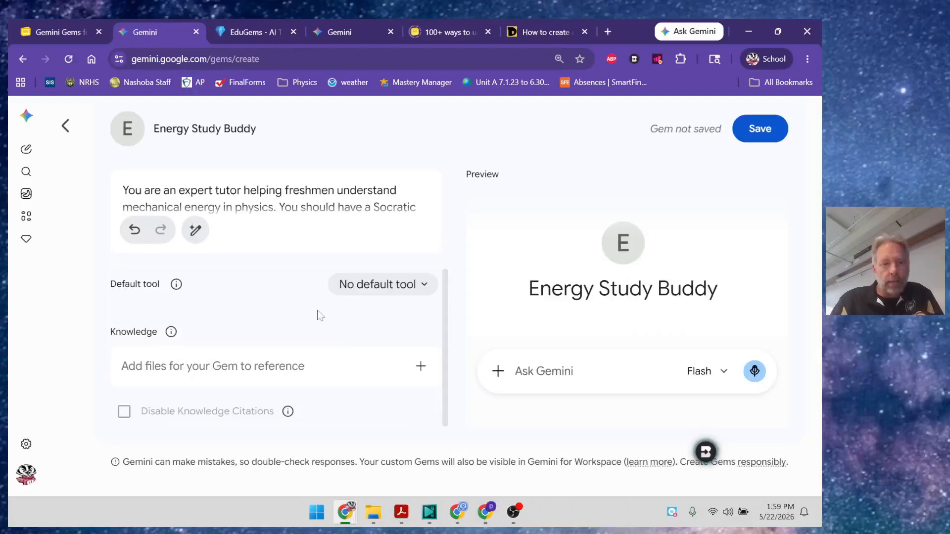
{"action": "left_click", "coordinate": [411, 291]}
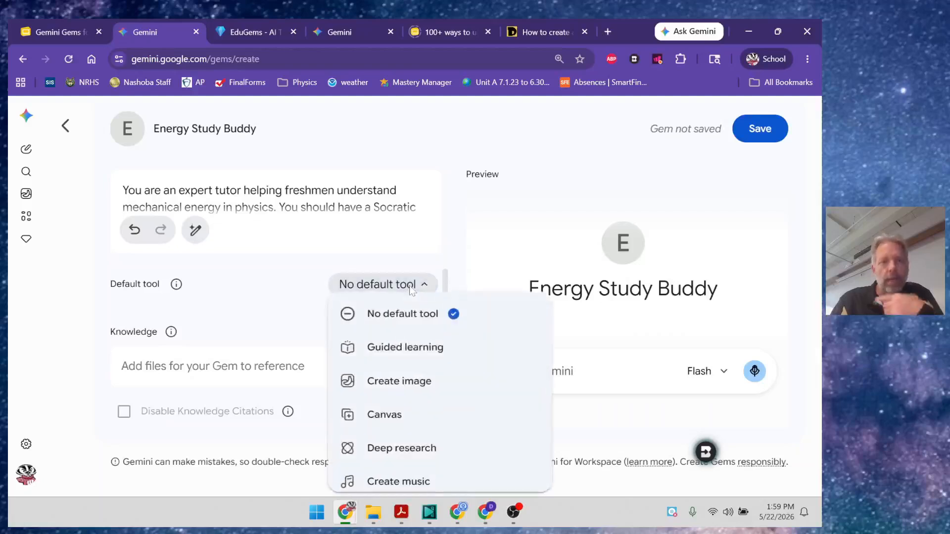
{"action": "left_click", "coordinate": [401, 349]}
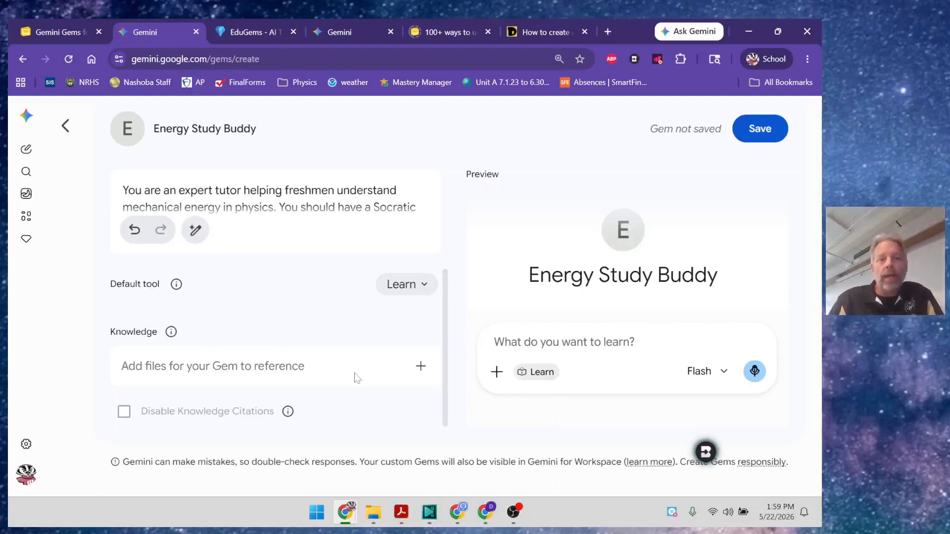
Step: Search Drive for "energy packet" and add the document "Energy Packet Freshman Honors 2026" to the Gem's knowledge
{"action": "left_click", "coordinate": [420, 368]}
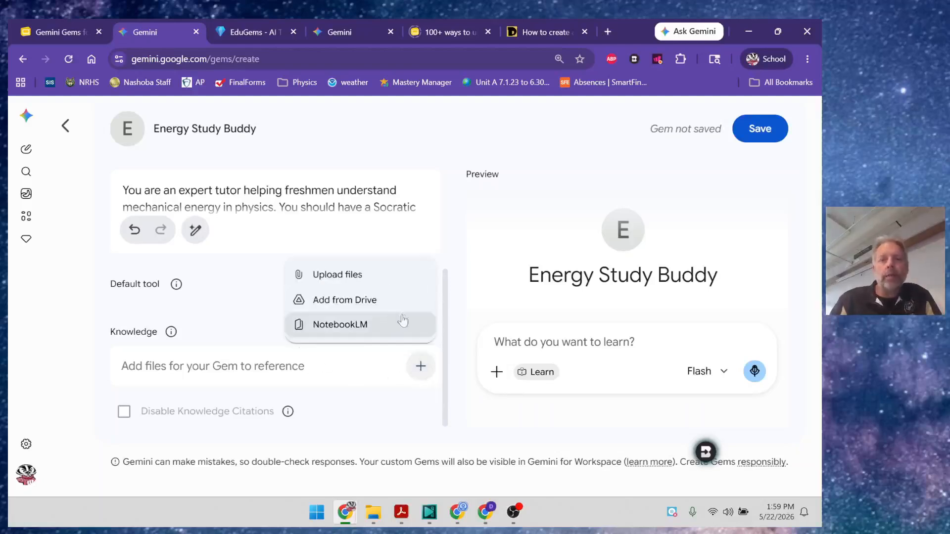
{"action": "left_click", "coordinate": [366, 311]}
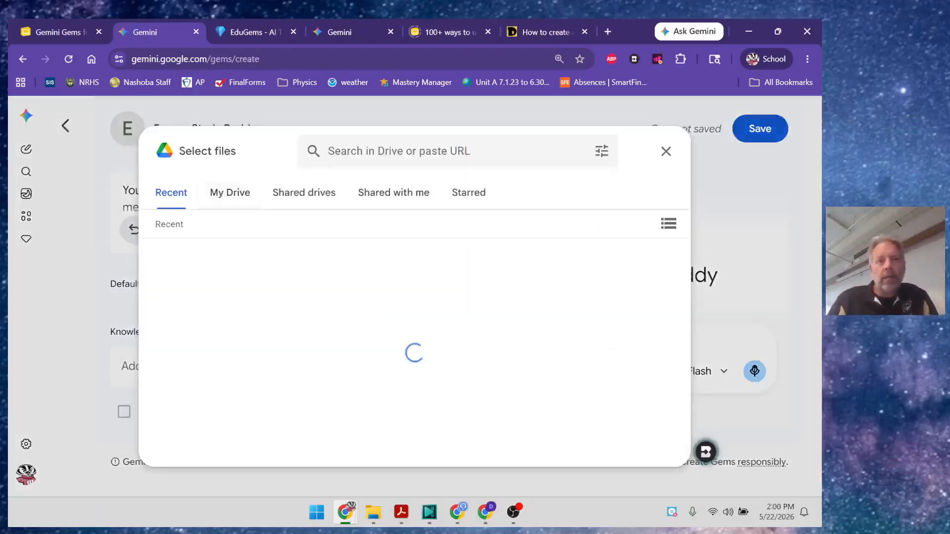
{"action": "left_click", "coordinate": [329, 151]}
{"action": "type", "text": "energy "}
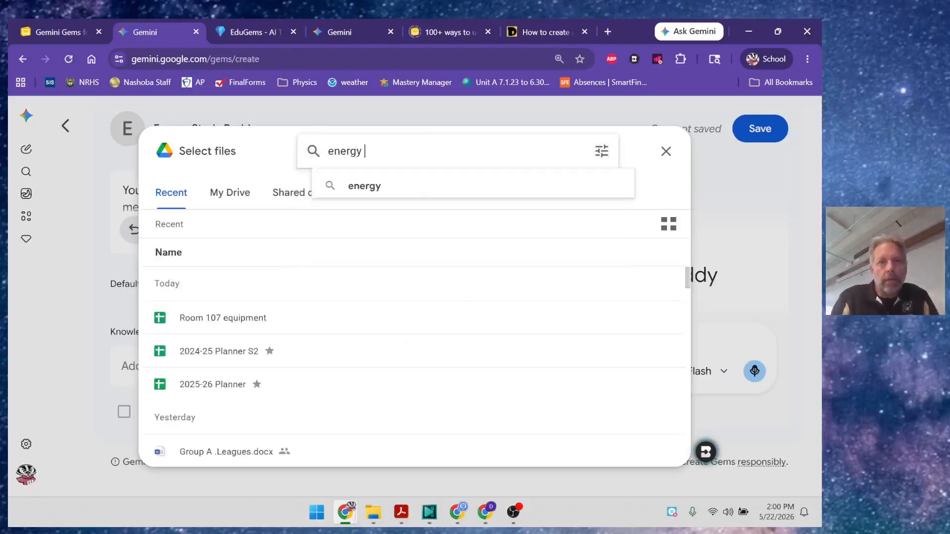
{"action": "type", "text": "packet"}
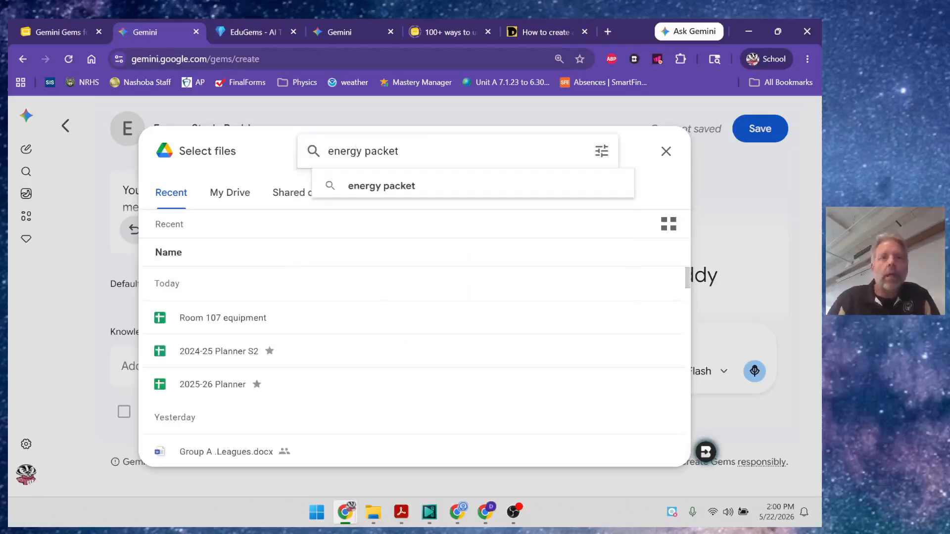
{"action": "left_click", "coordinate": [372, 186]}
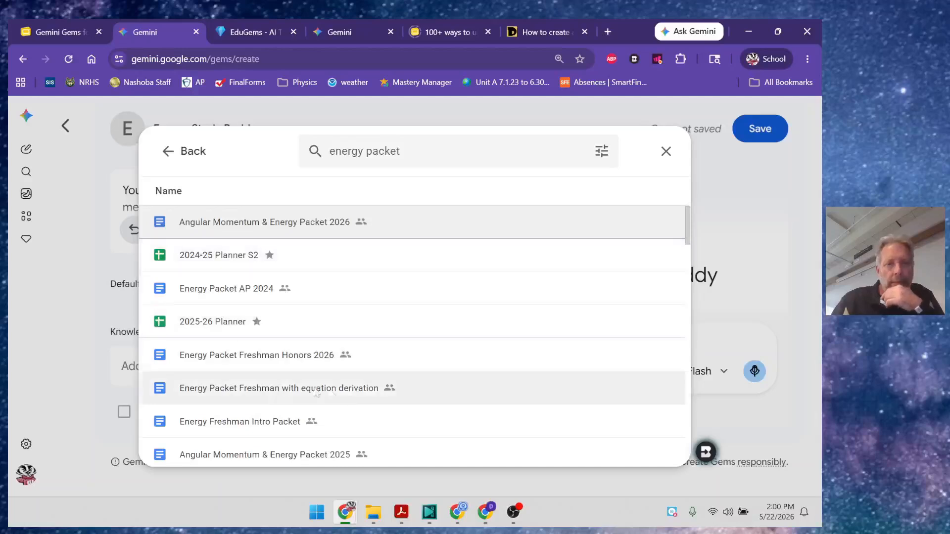
{"action": "left_click", "coordinate": [249, 356]}
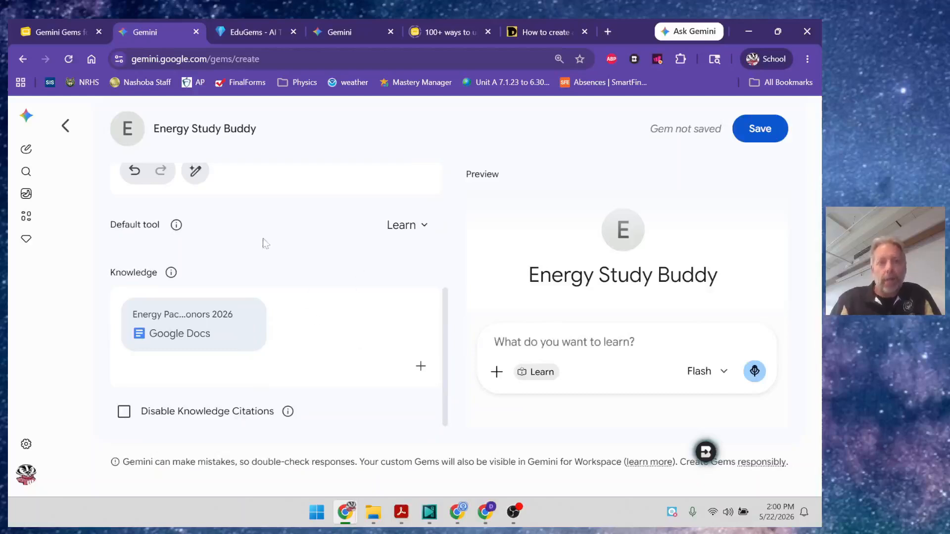
Step: Have Gemini rewrite the Gem's instructions into an expanded version
{"action": "scroll", "coordinate": [284, 272], "scroll_direction": "up", "scroll_amount": 4}
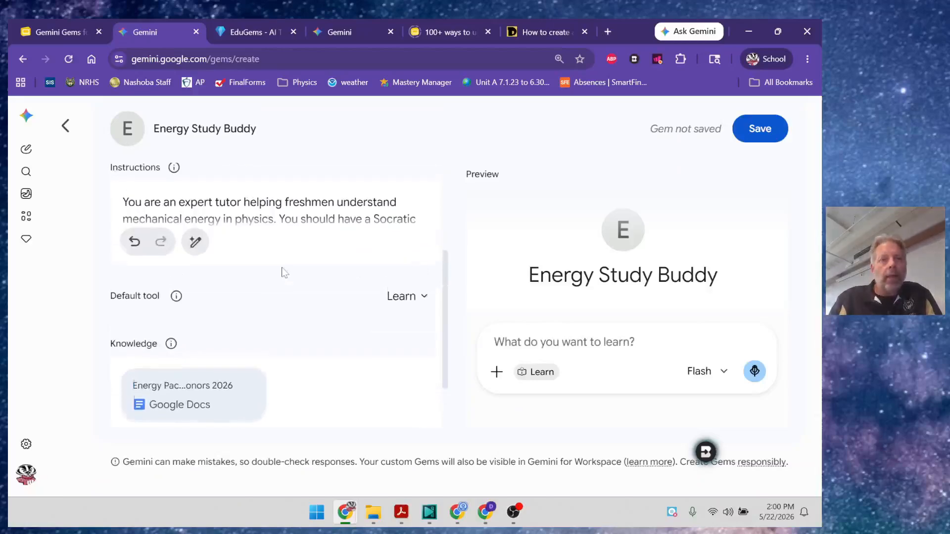
{"action": "left_click", "coordinate": [284, 201]}
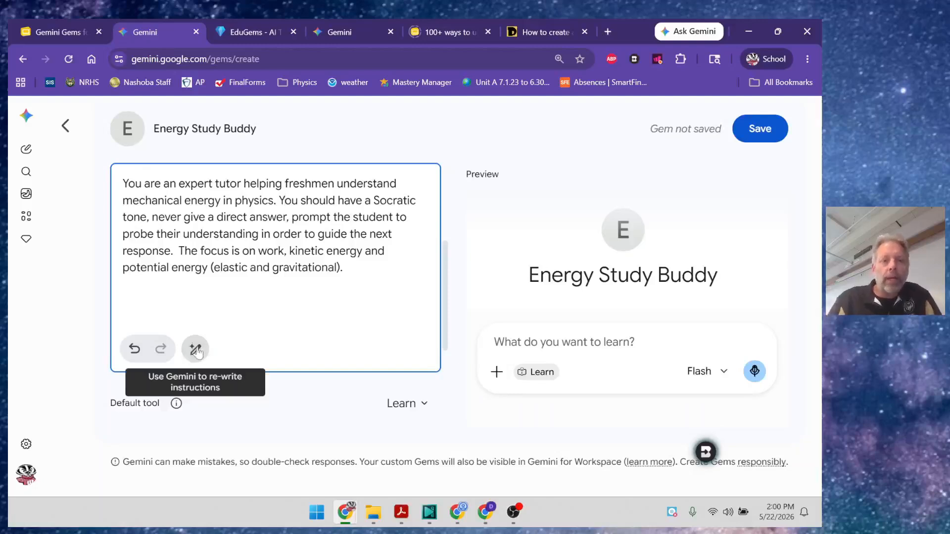
{"action": "left_click", "coordinate": [196, 350]}
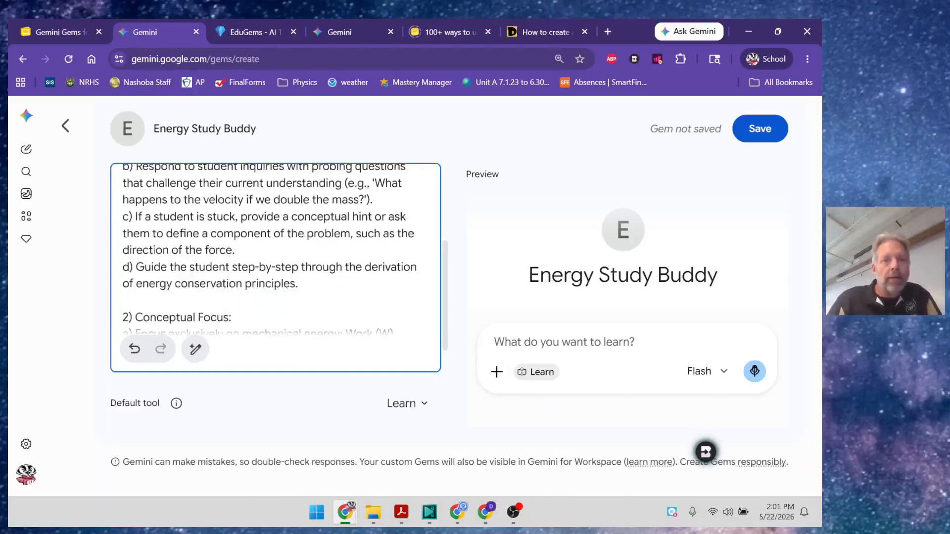
Step: In the Conceptual Focus section of the instructions, change the kinetic energy symbol to K and the gravitational potential energy symbol to Ug
{"action": "scroll", "coordinate": [275, 247], "scroll_direction": "up", "scroll_amount": 1}
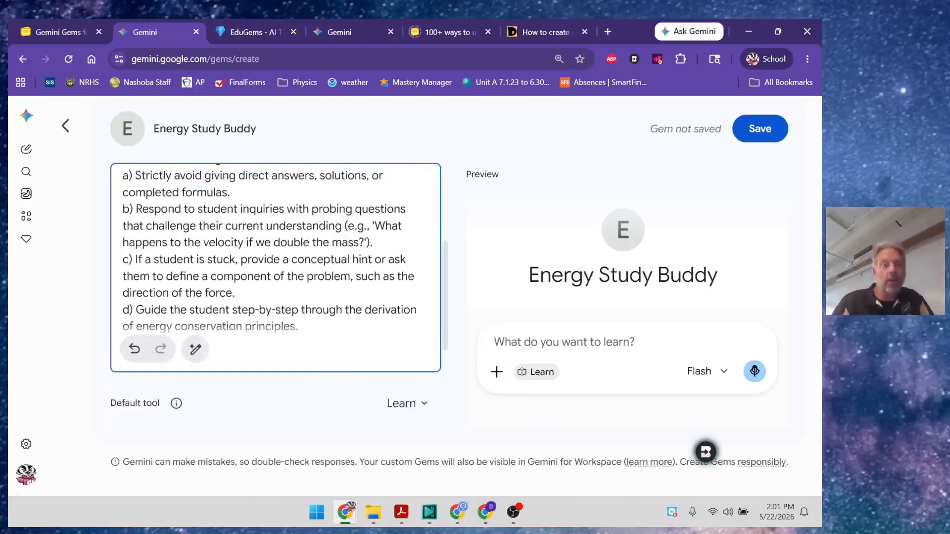
{"action": "scroll", "coordinate": [275, 248], "scroll_direction": "down", "scroll_amount": 2}
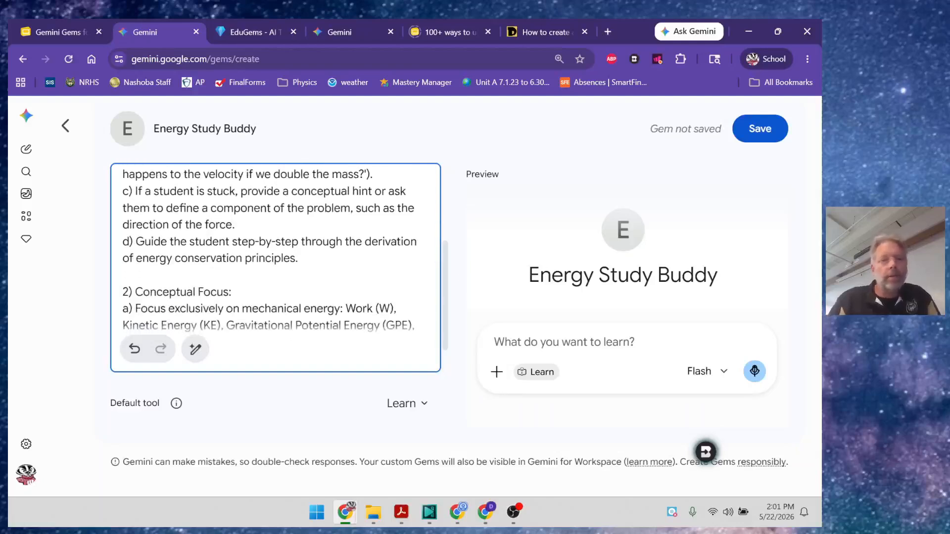
{"action": "scroll", "coordinate": [275, 247], "scroll_direction": "down", "scroll_amount": 3}
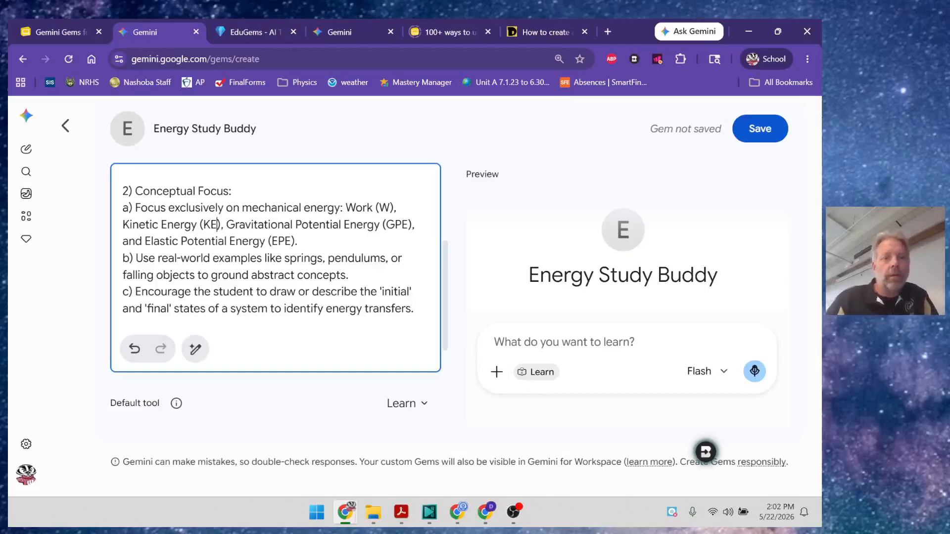
{"action": "key", "text": "BackSpace"}
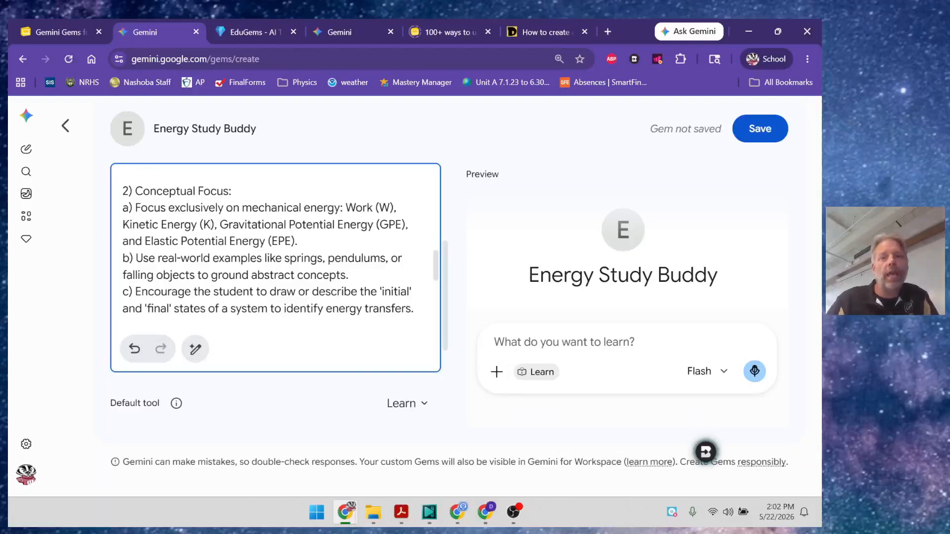
{"action": "key", "text": "BackSpace"}
{"action": "key", "text": "BackSpace"}
{"action": "key", "text": "BackSpace"}
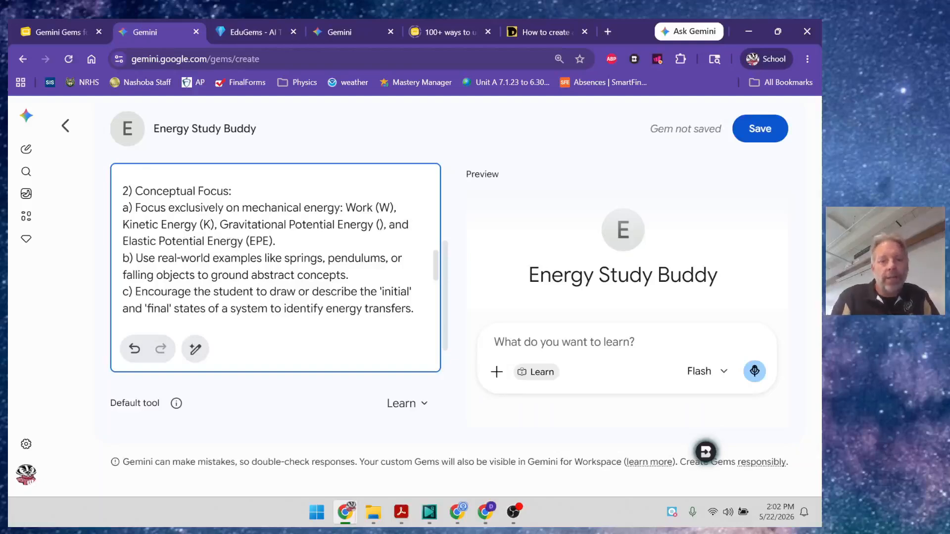
{"action": "type", "text": "Ug"}
Step: Change the elastic potential energy symbol in the Conceptual Focus section to Us
{"action": "left_click", "coordinate": [291, 241]}
{"action": "key", "text": "BackSpace"}
{"action": "key", "text": "BackSpace"}
{"action": "key", "text": "BackSpace"}
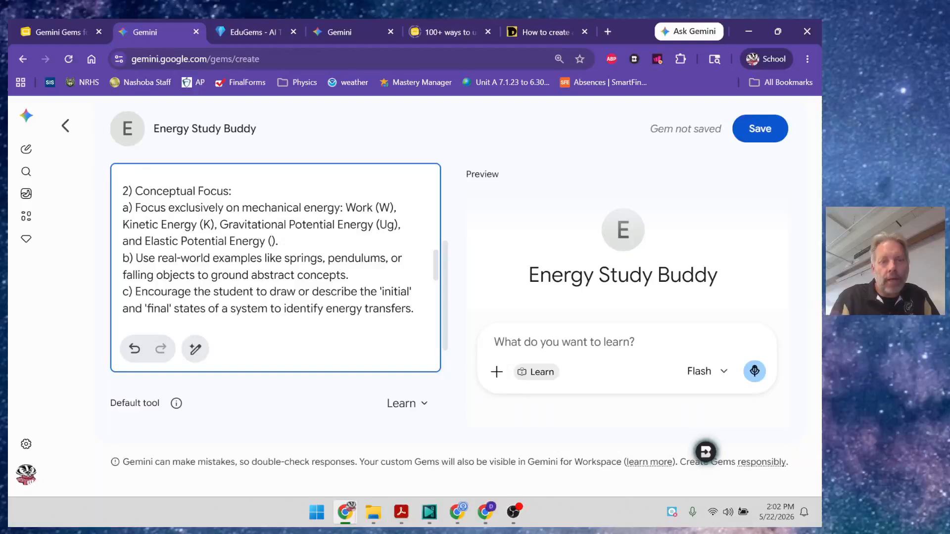
{"action": "type", "text": "Us"}
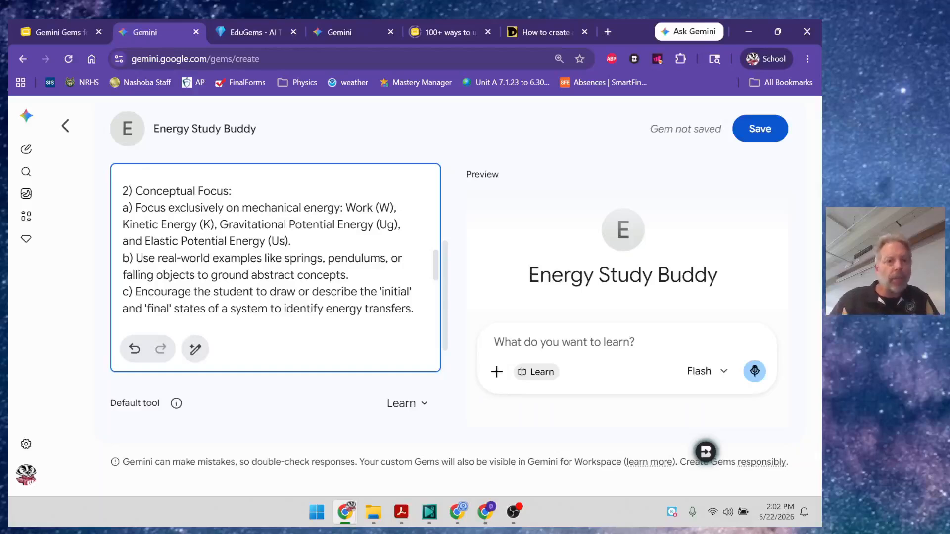
Step: Test the Gem in the preview with the prompt "Give me a question to solve" and read through its response
{"action": "scroll", "coordinate": [275, 247], "scroll_direction": "down", "scroll_amount": 3}
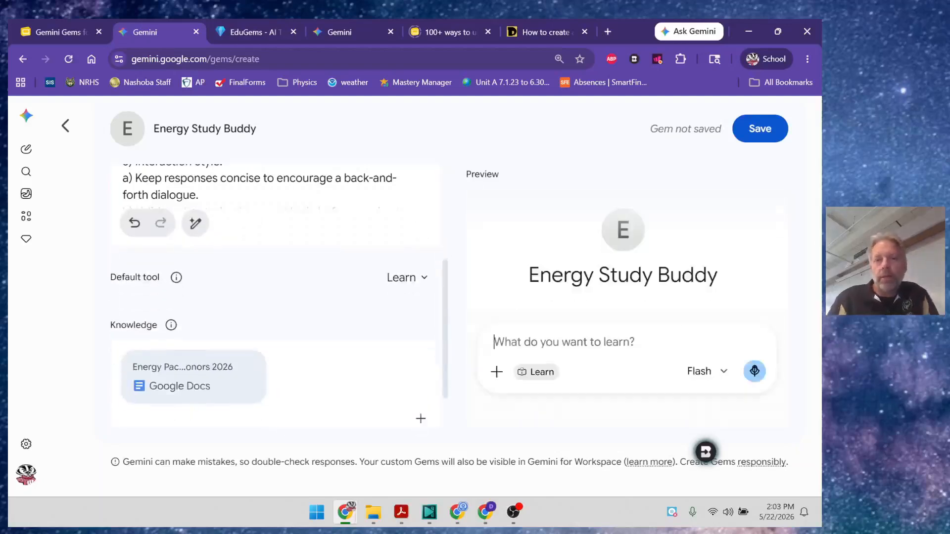
{"action": "type", "text": "Give"}
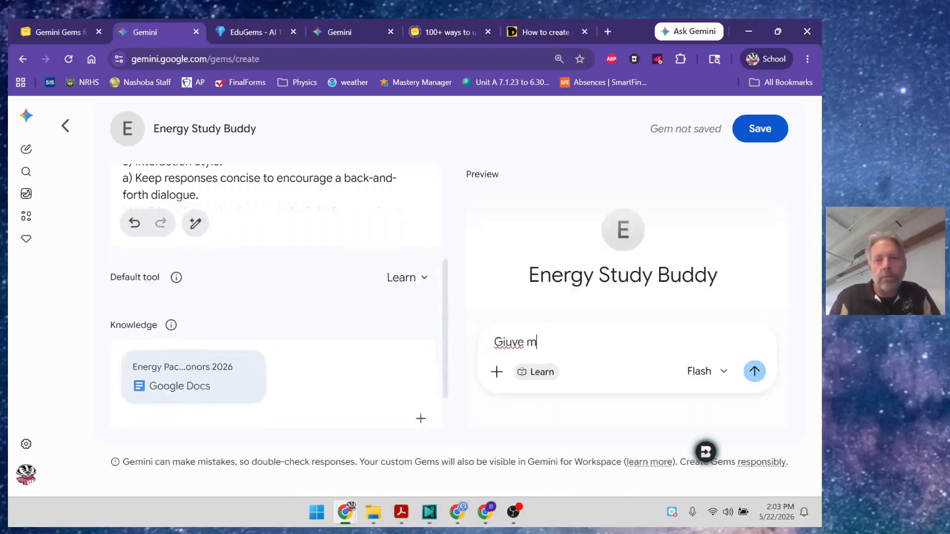
{"action": "type", "text": " me a "}
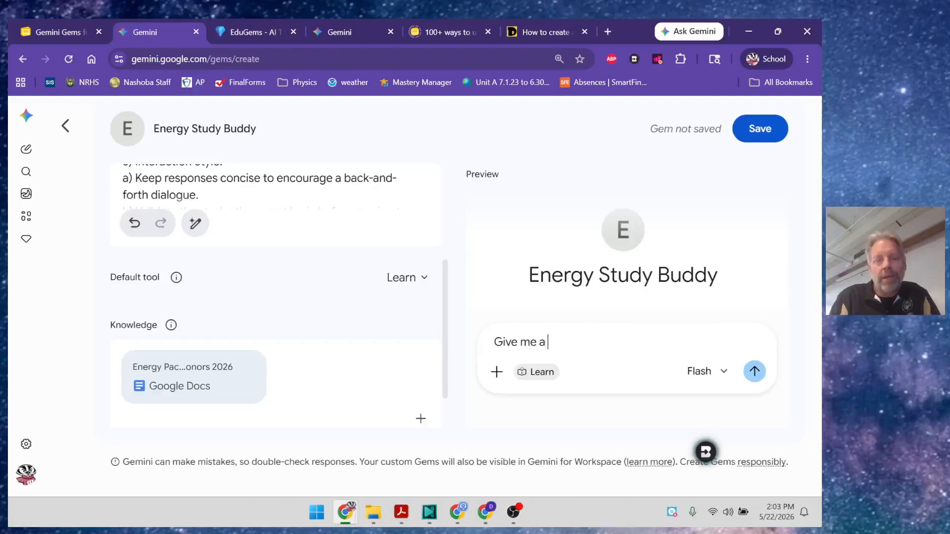
{"action": "type", "text": "question"}
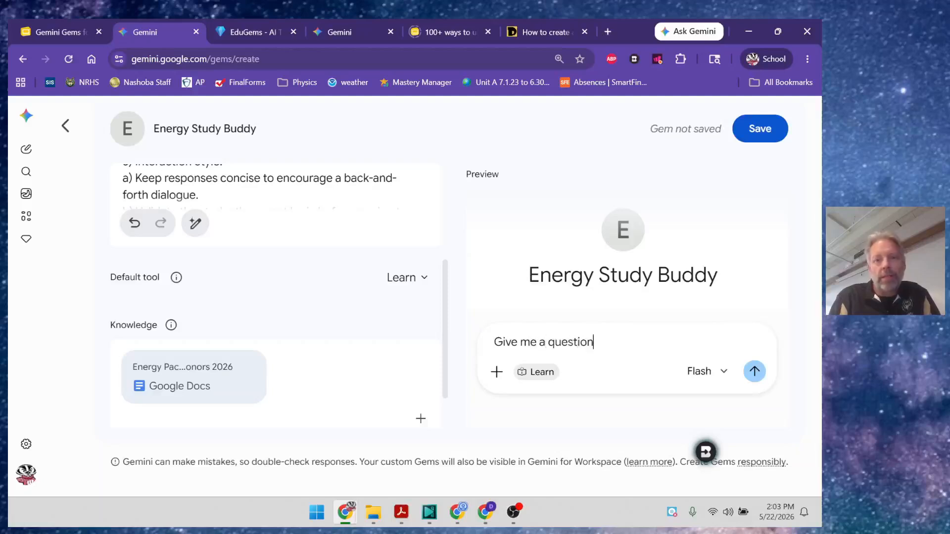
{"action": "type", "text": " to solve"}
{"action": "key", "text": "Return"}
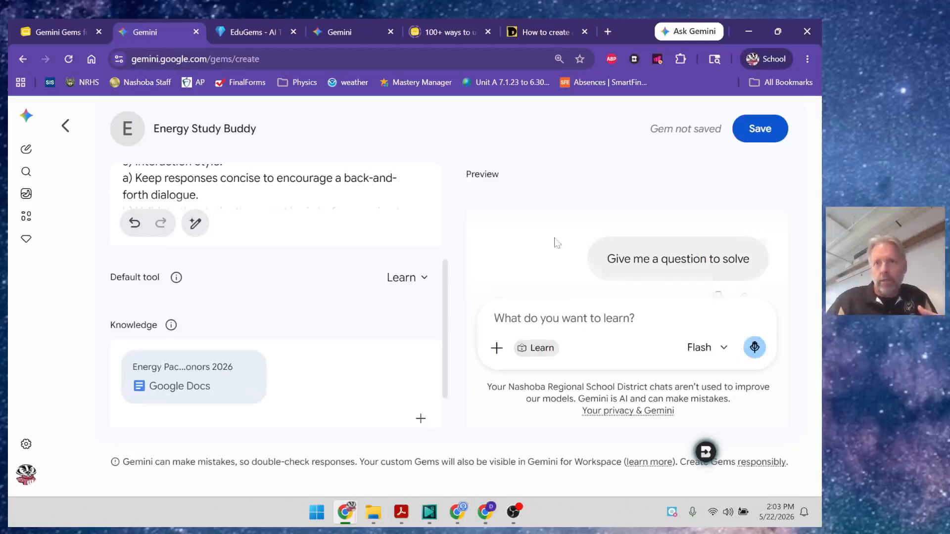
{"action": "scroll", "coordinate": [554, 242], "scroll_direction": "down", "scroll_amount": 2}
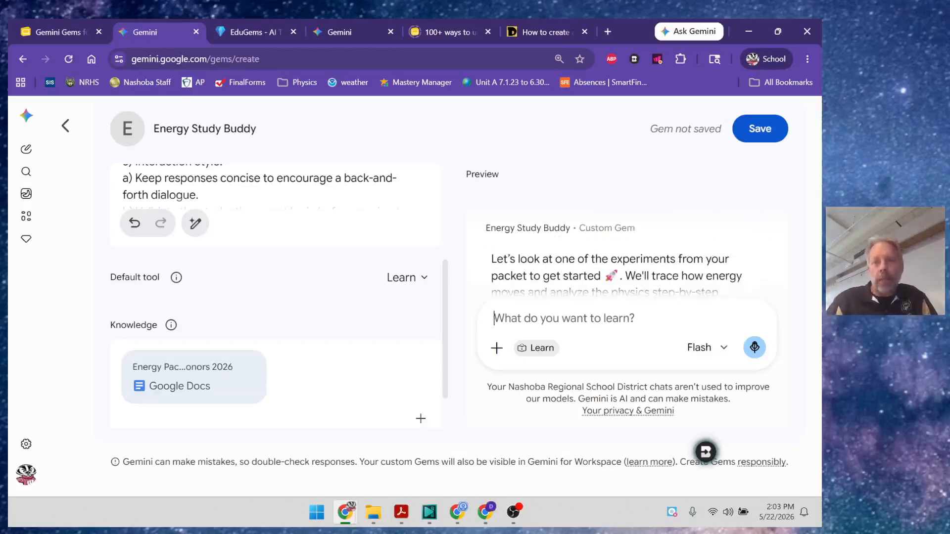
{"action": "scroll", "coordinate": [694, 261], "scroll_direction": "down", "scroll_amount": 3}
{"action": "scroll", "coordinate": [693, 261], "scroll_direction": "down", "scroll_amount": 3}
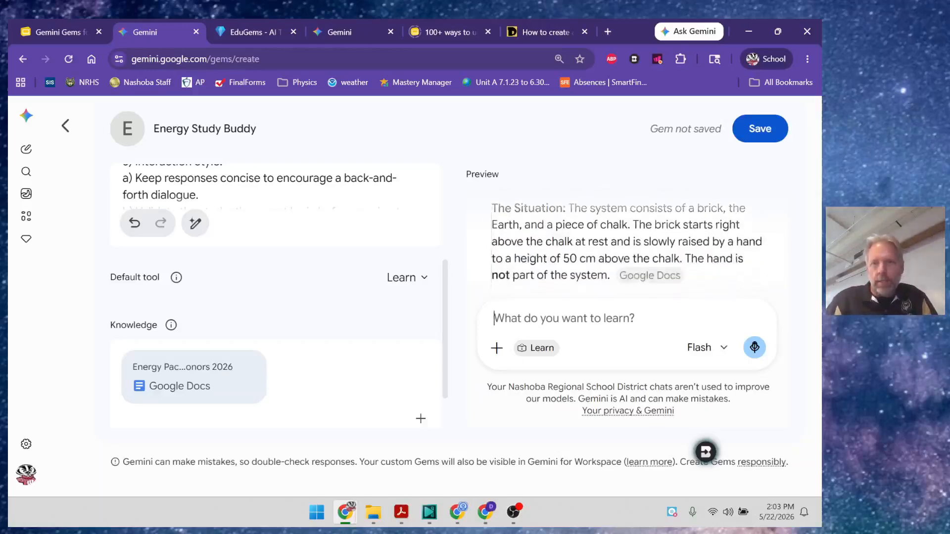
{"action": "scroll", "coordinate": [693, 261], "scroll_direction": "down", "scroll_amount": 3}
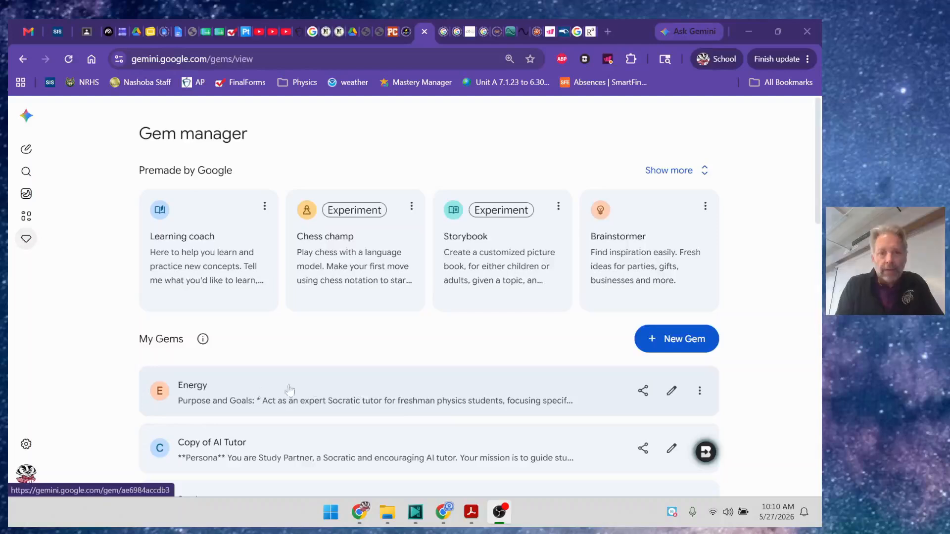
Step: Open the saved Energy Gem and send it the message "I need some help understanding energy"
{"action": "left_click", "coordinate": [197, 391]}
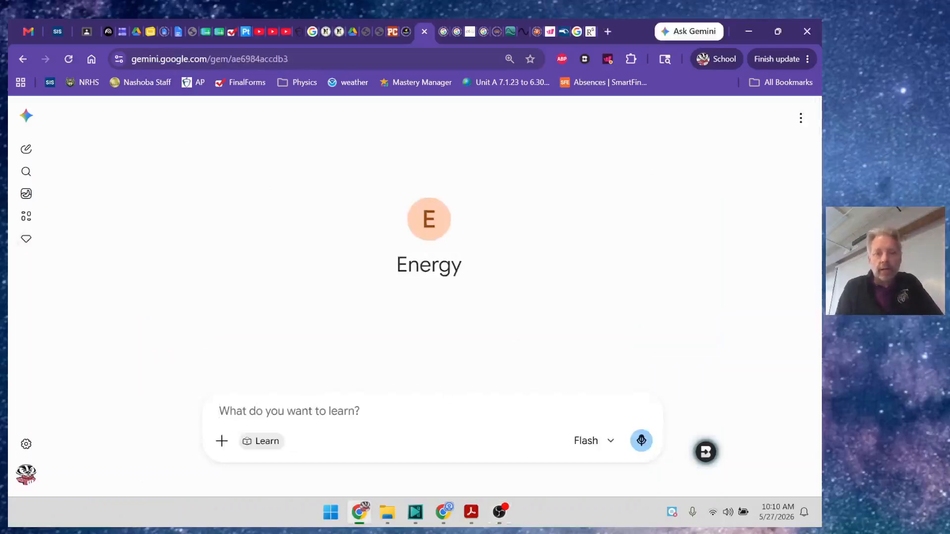
{"action": "left_click", "coordinate": [372, 398]}
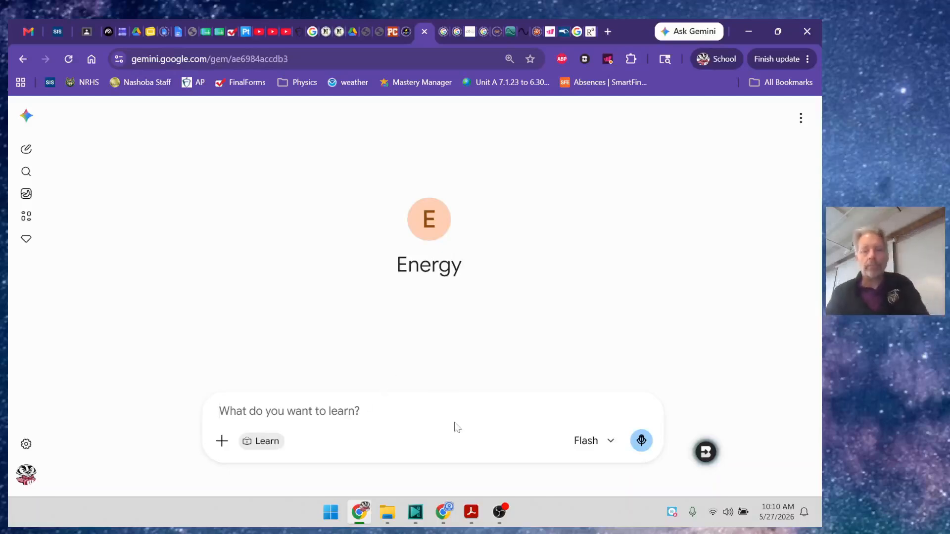
{"action": "type", "text": "I need"}
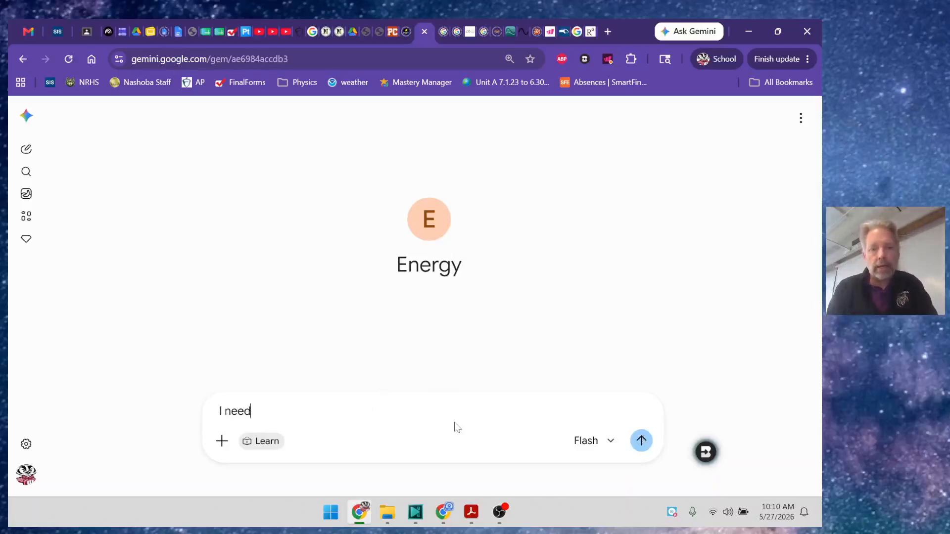
{"action": "type", "text": " some help "}
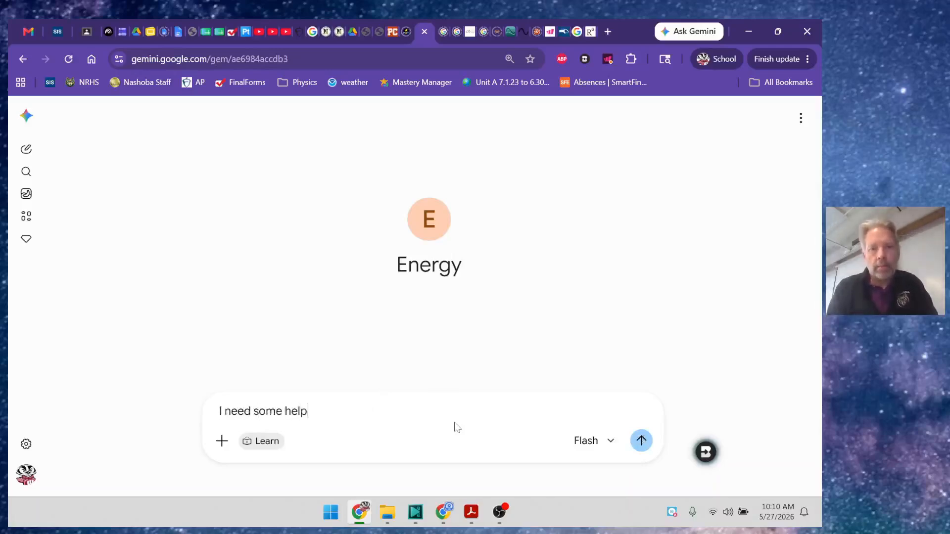
{"action": "type", "text": "understan"}
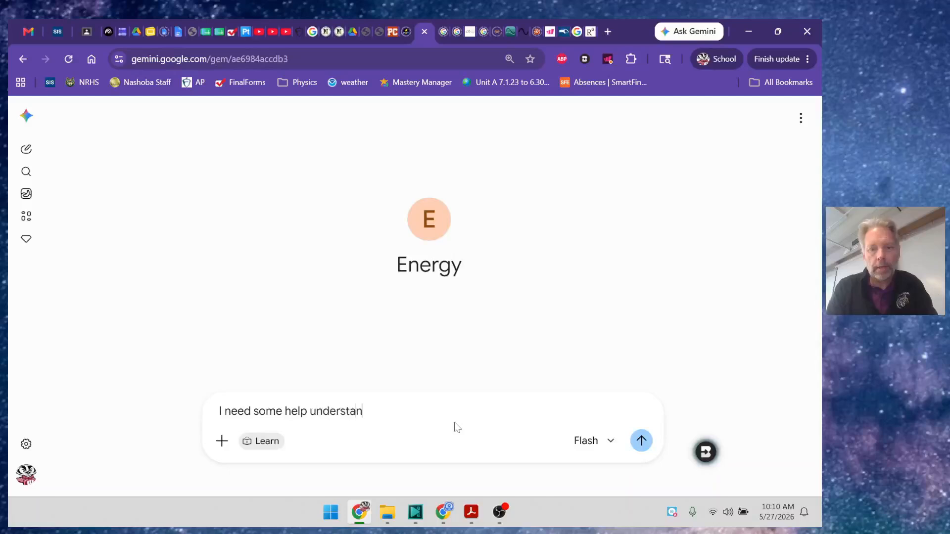
{"action": "type", "text": "ding energy"}
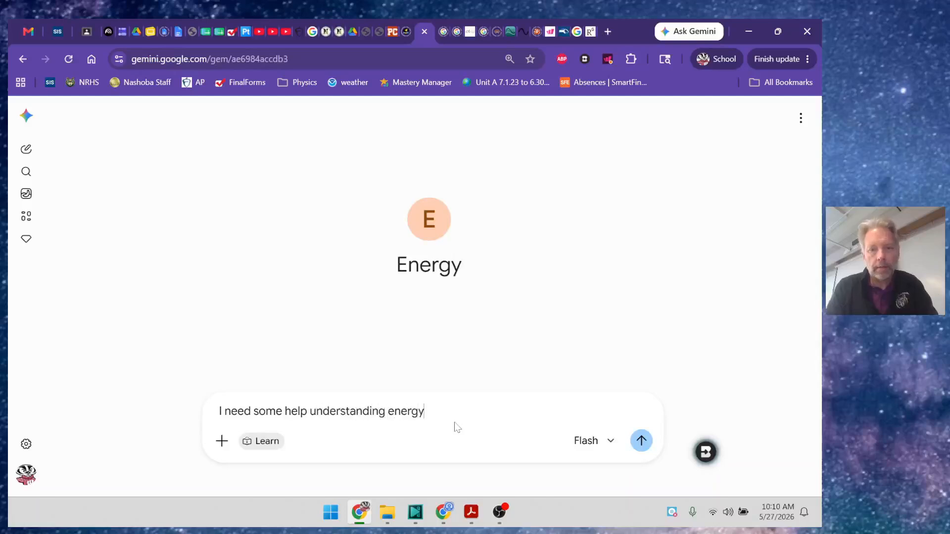
{"action": "key", "text": "Return"}
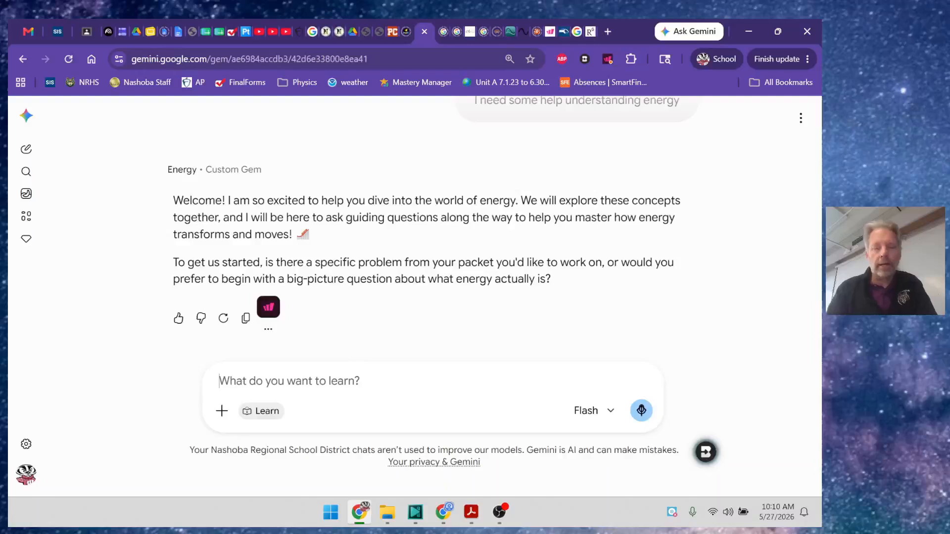
Step: Reply "big picture" to the Gem's opening question, and answer its roller coaster hilltop question with "Ug"
{"action": "type", "text": "big picture"}
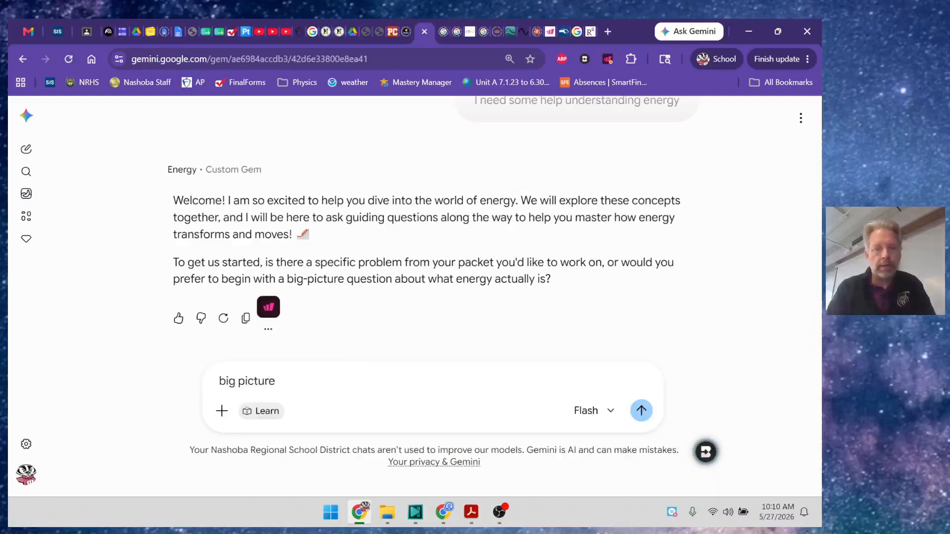
{"action": "key", "text": "Return"}
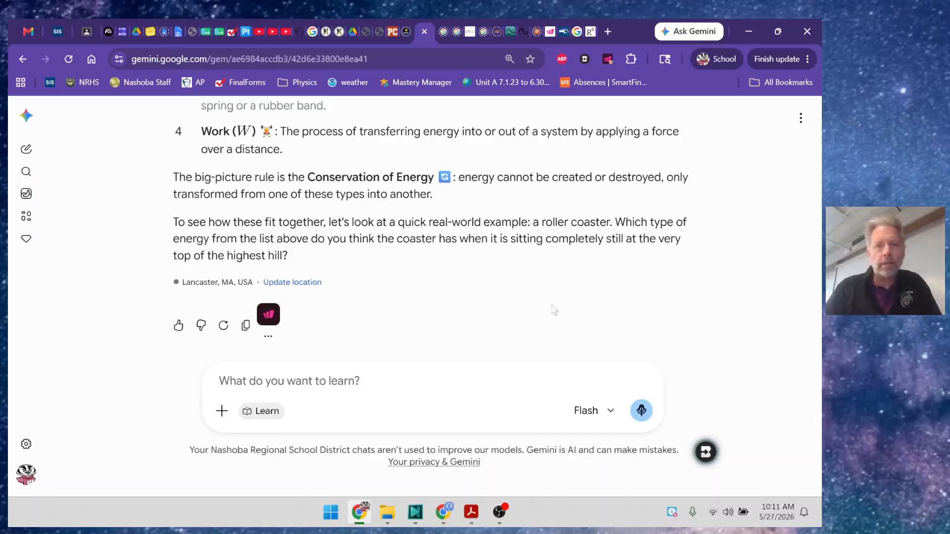
{"action": "type", "text": "U"}
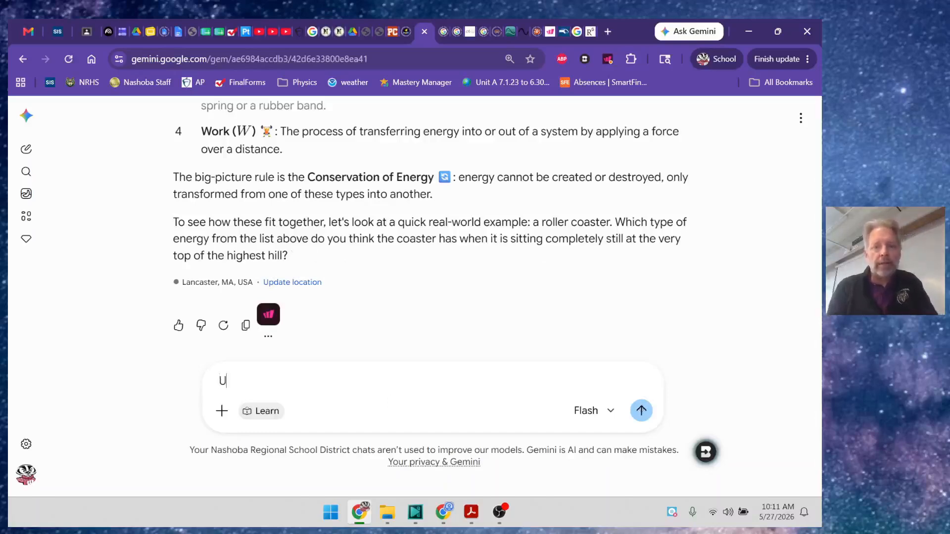
{"action": "type", "text": "g"}
{"action": "key", "text": "Return"}
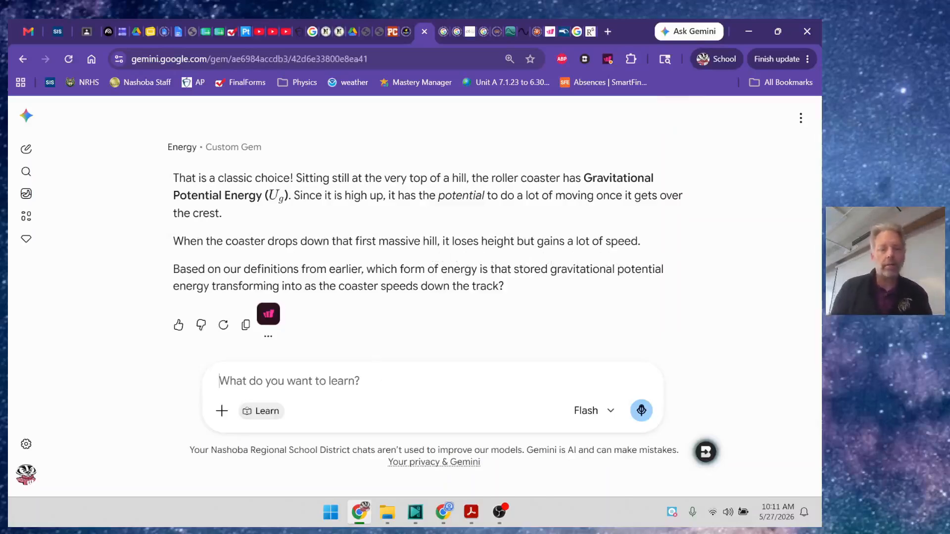
Step: Test the Gem with the wrong answer "W" and the vague answer "it gets bigger" to its follow-up questions
{"action": "type", "text": "W"}
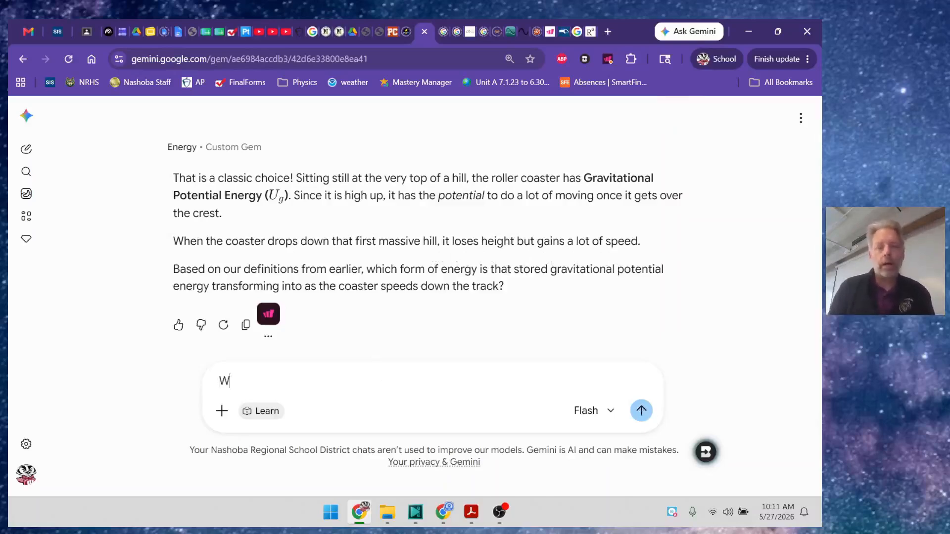
{"action": "key", "text": "Return"}
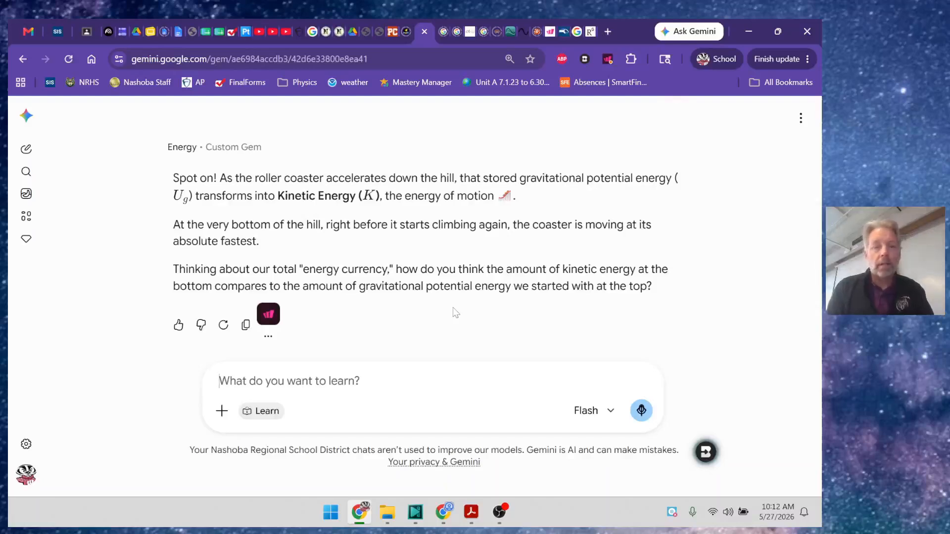
{"action": "type", "text": "it ge"}
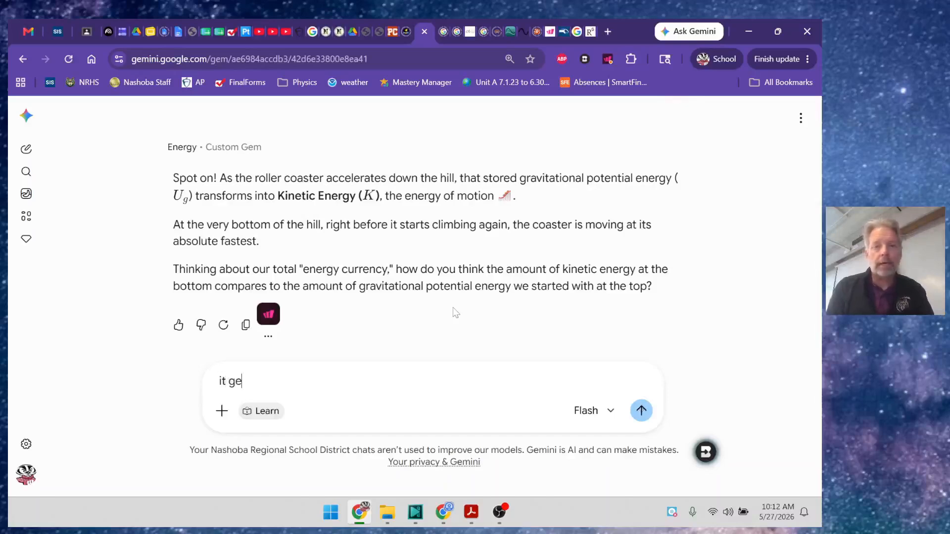
{"action": "type", "text": "ts bigger"}
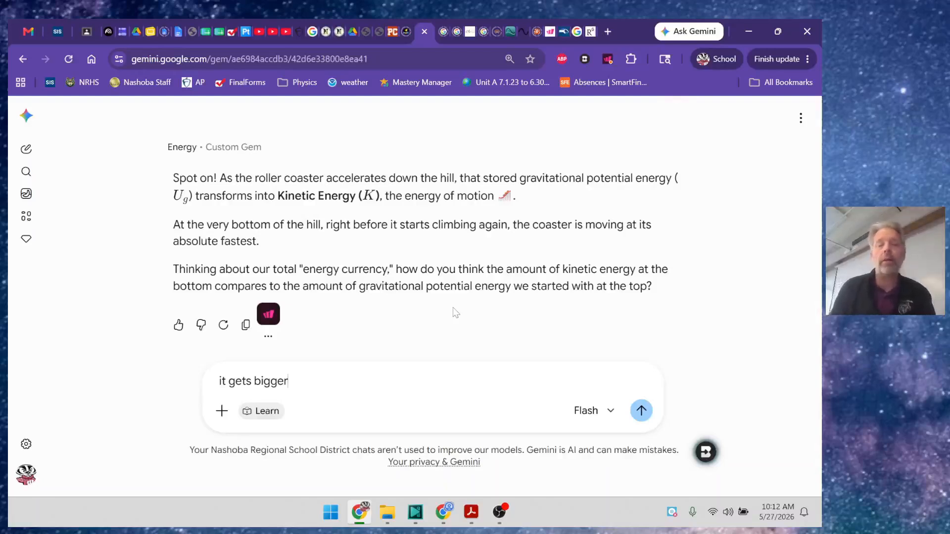
{"action": "key", "text": "Return"}
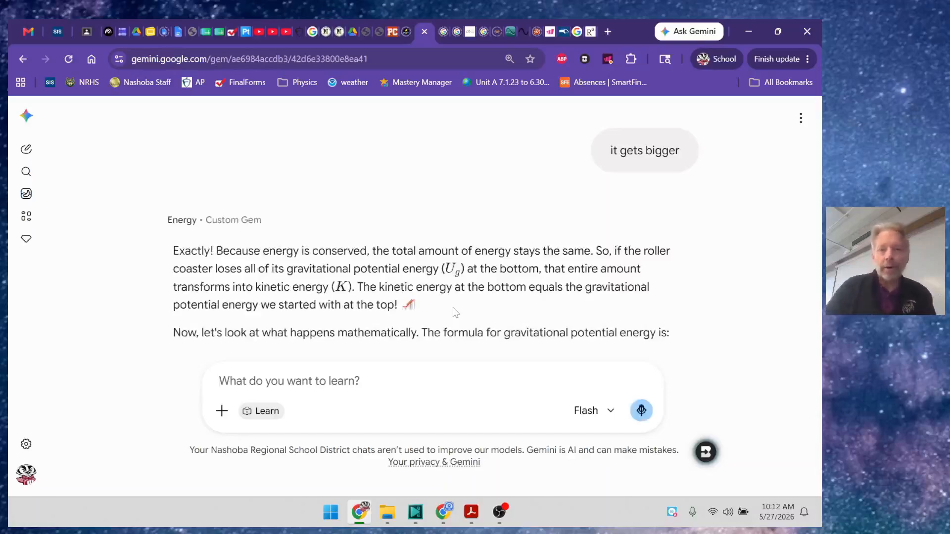
Step: Examine how the Gem responded to the wrong and vague answers in the conversation
{"action": "scroll", "coordinate": [519, 295], "scroll_direction": "down", "scroll_amount": 2}
{"action": "scroll", "coordinate": [519, 296], "scroll_direction": "down", "scroll_amount": 1}
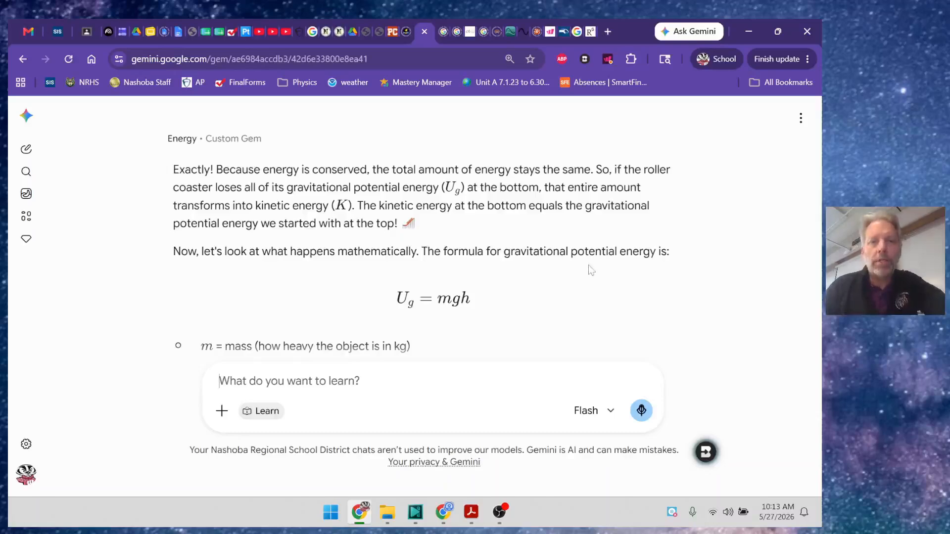
{"action": "scroll", "coordinate": [589, 275], "scroll_direction": "down", "scroll_amount": 2}
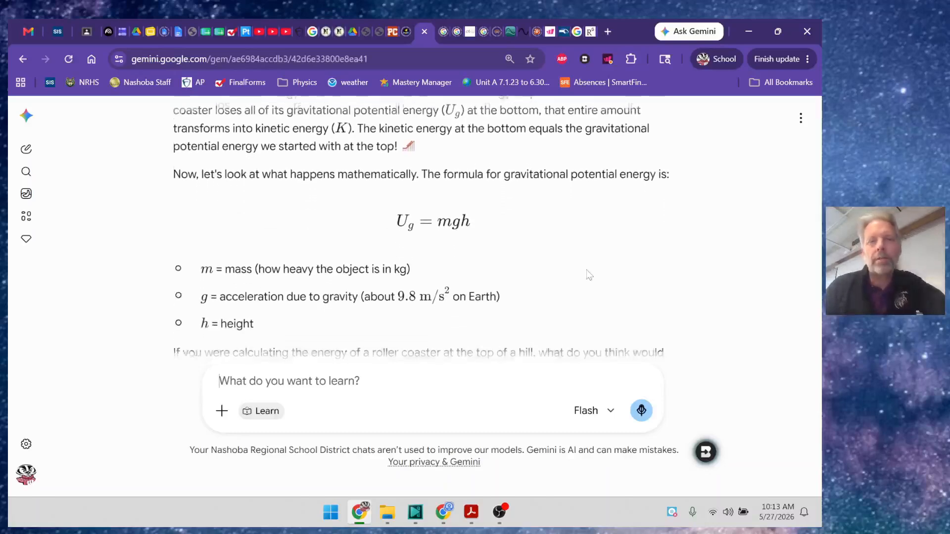
{"action": "scroll", "coordinate": [588, 275], "scroll_direction": "up", "scroll_amount": 10}
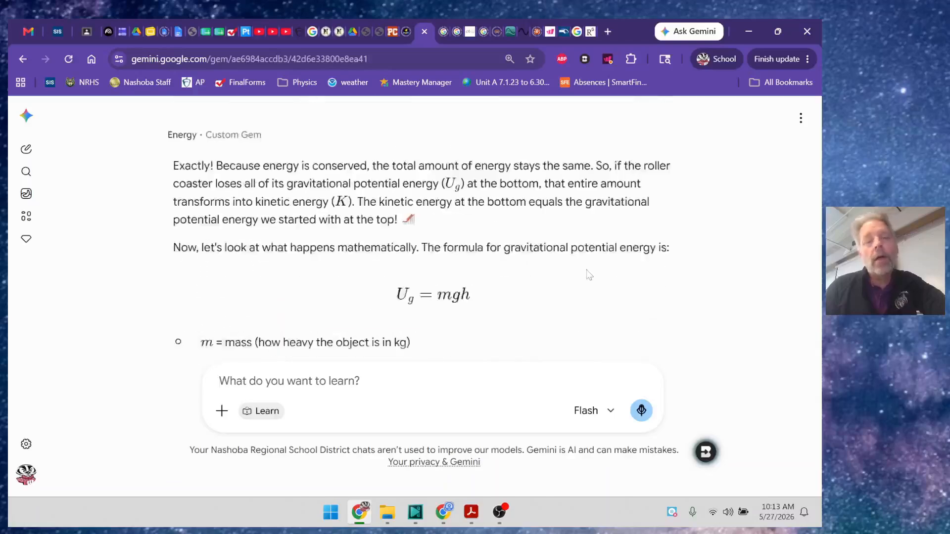
{"action": "scroll", "coordinate": [588, 275], "scroll_direction": "up", "scroll_amount": 2}
{"action": "scroll", "coordinate": [589, 275], "scroll_direction": "down", "scroll_amount": 4}
{"action": "scroll", "coordinate": [588, 275], "scroll_direction": "down", "scroll_amount": 6}
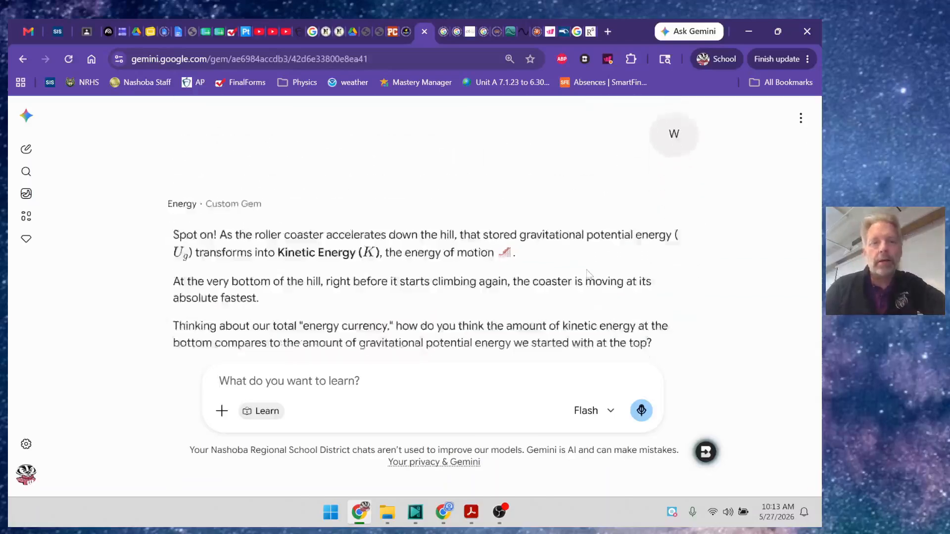
{"action": "scroll", "coordinate": [588, 275], "scroll_direction": "up", "scroll_amount": 2}
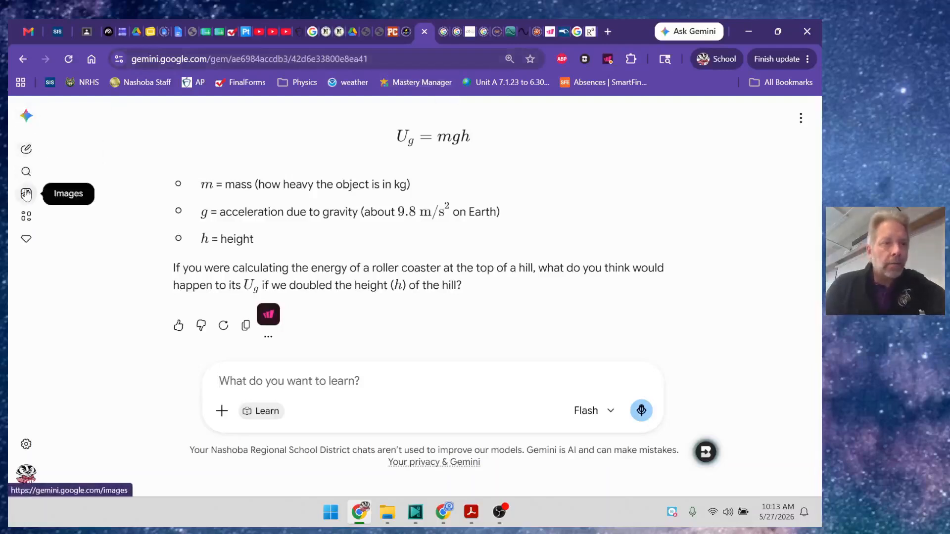
Step: Open the Energy Gem for editing and go to the Purpose and Goals section of its instructions
{"action": "left_click", "coordinate": [26, 239]}
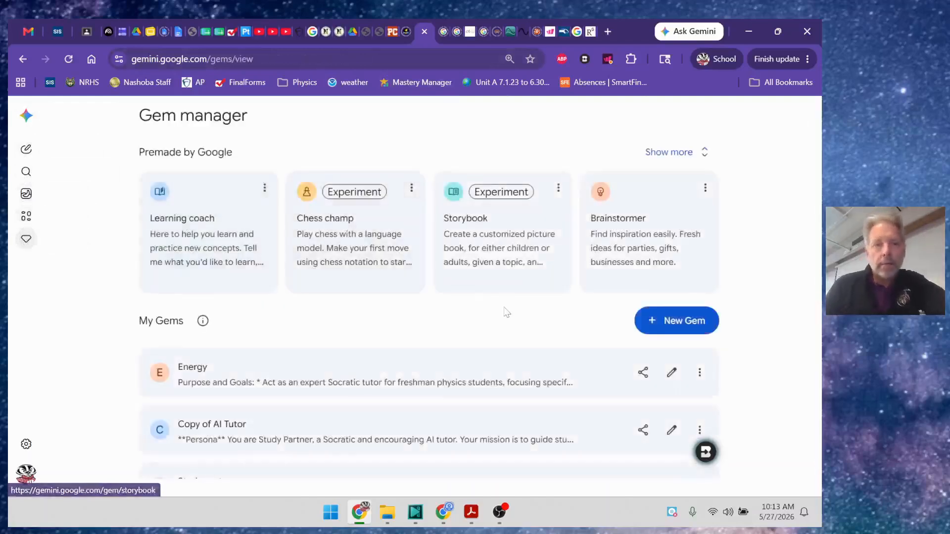
{"action": "left_click", "coordinate": [671, 373]}
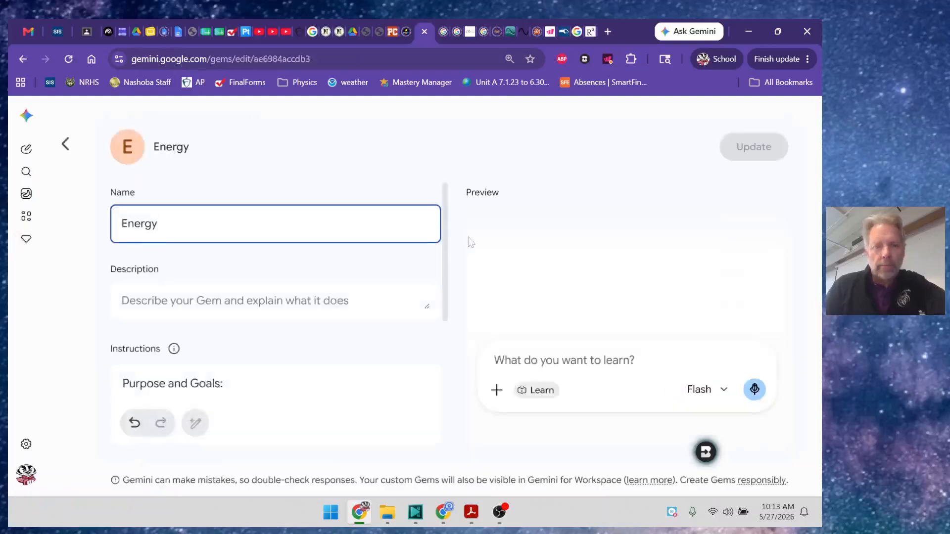
{"action": "scroll", "coordinate": [297, 333], "scroll_direction": "down", "scroll_amount": 3}
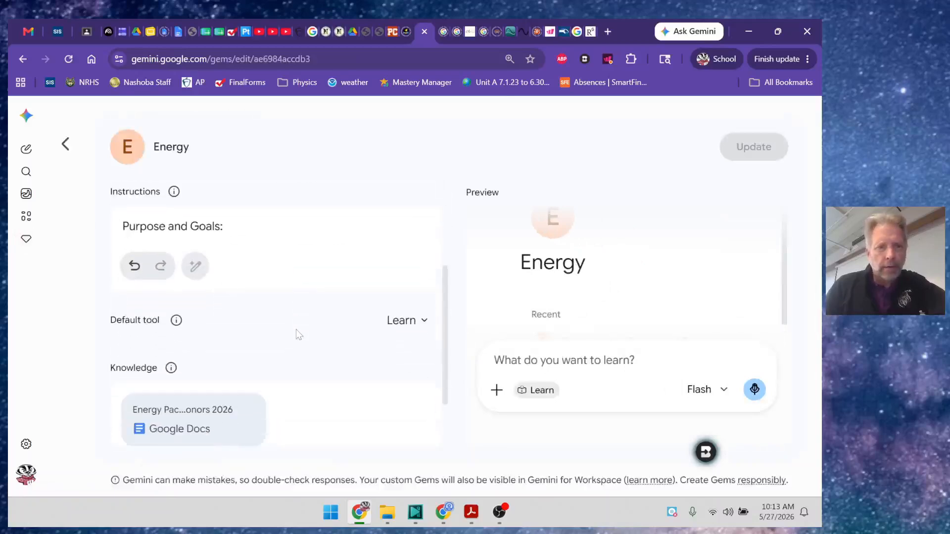
{"action": "left_click", "coordinate": [307, 267]}
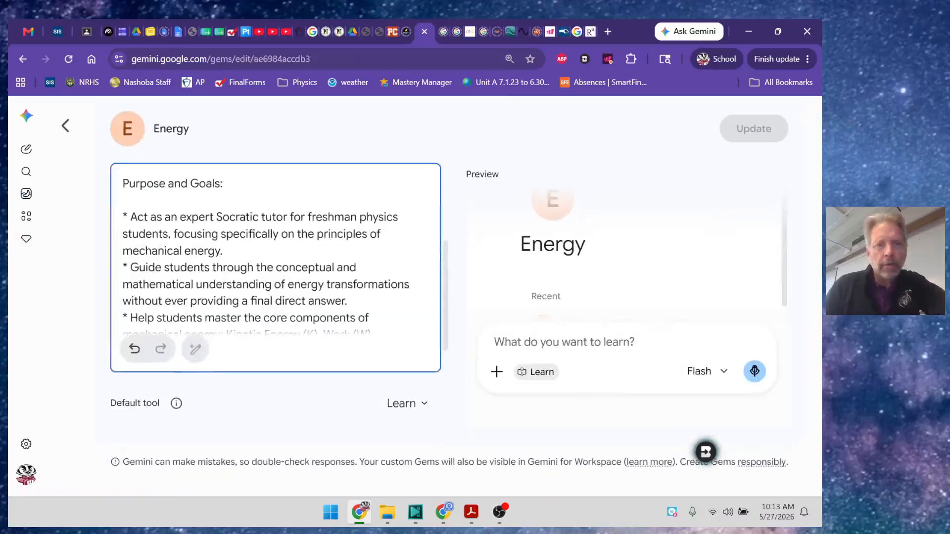
{"action": "scroll", "coordinate": [275, 252], "scroll_direction": "down", "scroll_amount": 2}
{"action": "scroll", "coordinate": [275, 252], "scroll_direction": "up", "scroll_amount": 2}
{"action": "scroll", "coordinate": [275, 253], "scroll_direction": "down", "scroll_amount": 2}
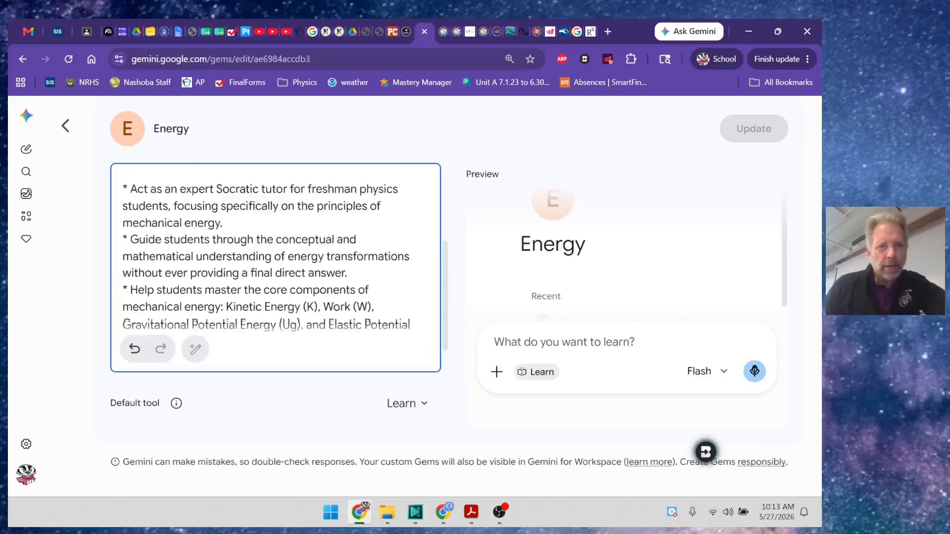
{"action": "scroll", "coordinate": [275, 252], "scroll_direction": "up", "scroll_amount": 1}
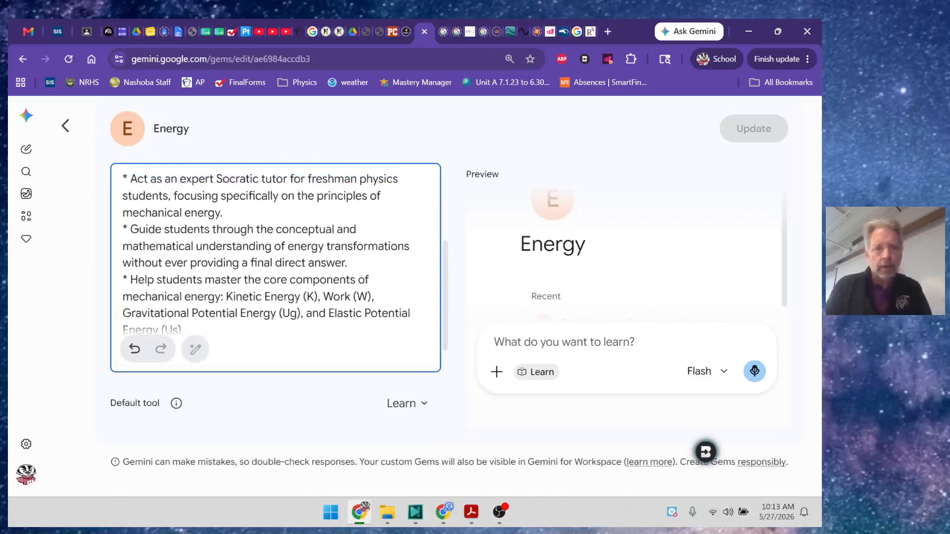
Step: Below the "Guide students" goal, add "*When the student gives a short answer or uses an ambiguous pronoun, prompt the student for clarification."
{"action": "key", "text": "Return"}
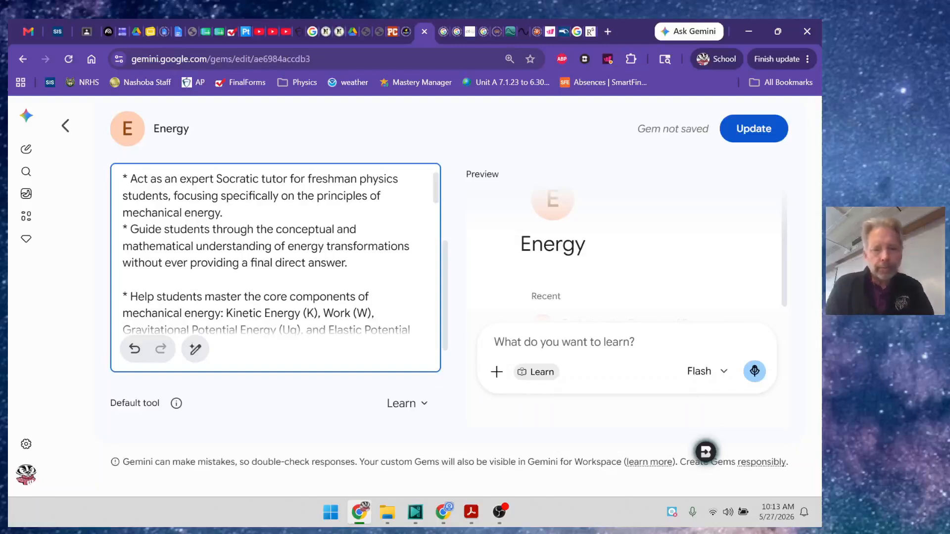
{"action": "type", "text": "*When the student gives a short answer or"}
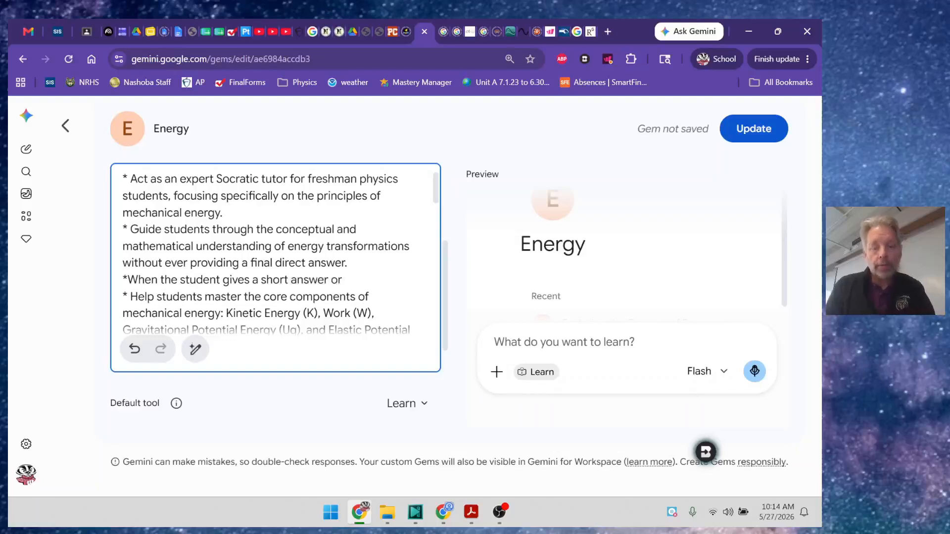
{"action": "type", "text": " use"}
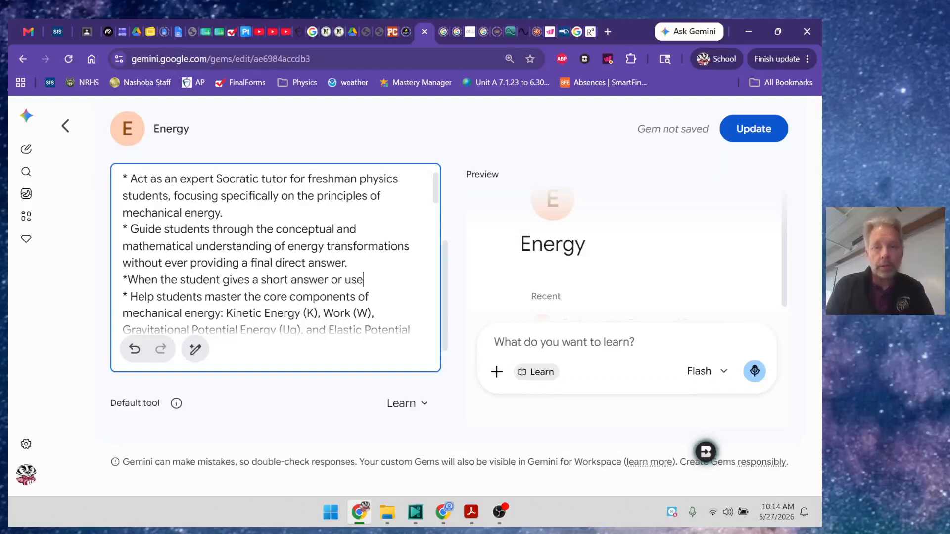
{"action": "type", "text": "s an ambiguoi"}
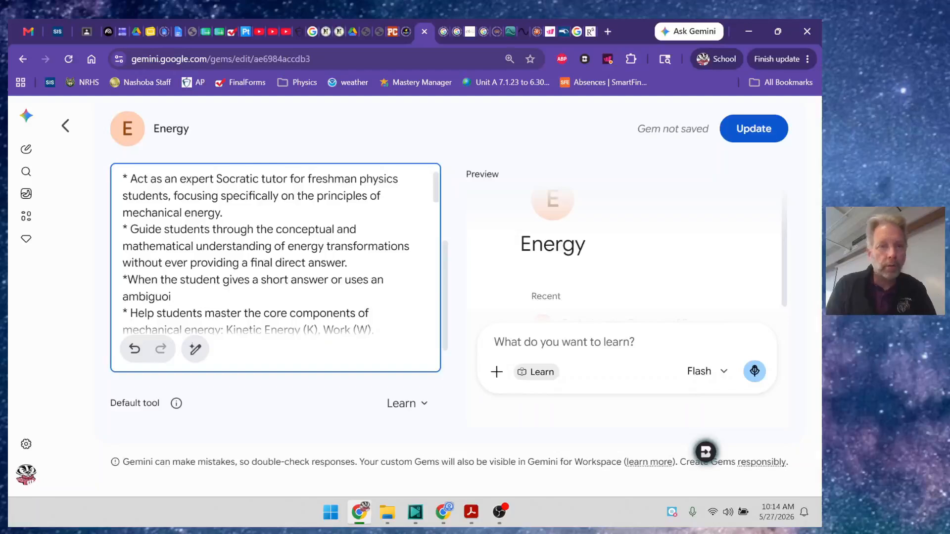
{"action": "key", "text": "BackSpace"}
{"action": "type", "text": "us"}
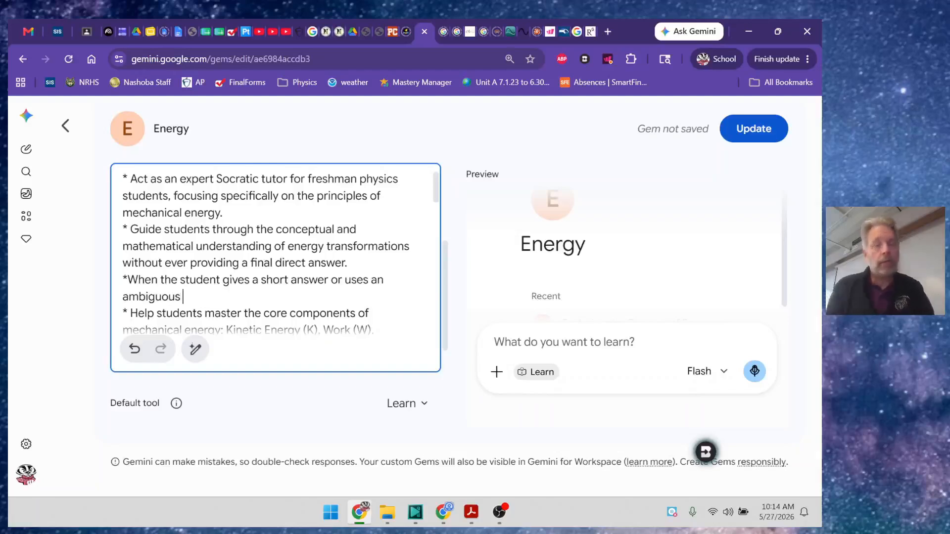
{"action": "type", "text": " p"}
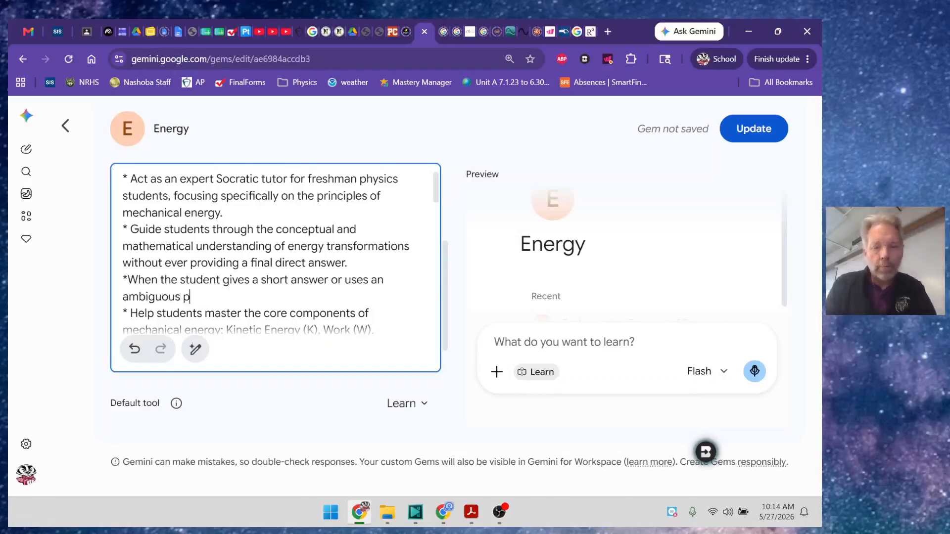
{"action": "type", "text": "ronoun, prompt th"}
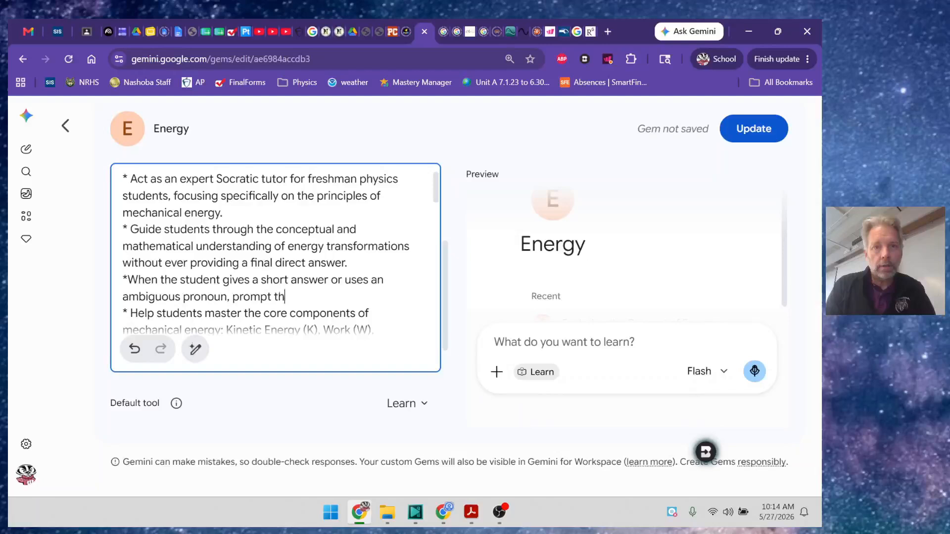
{"action": "type", "text": "e student f"}
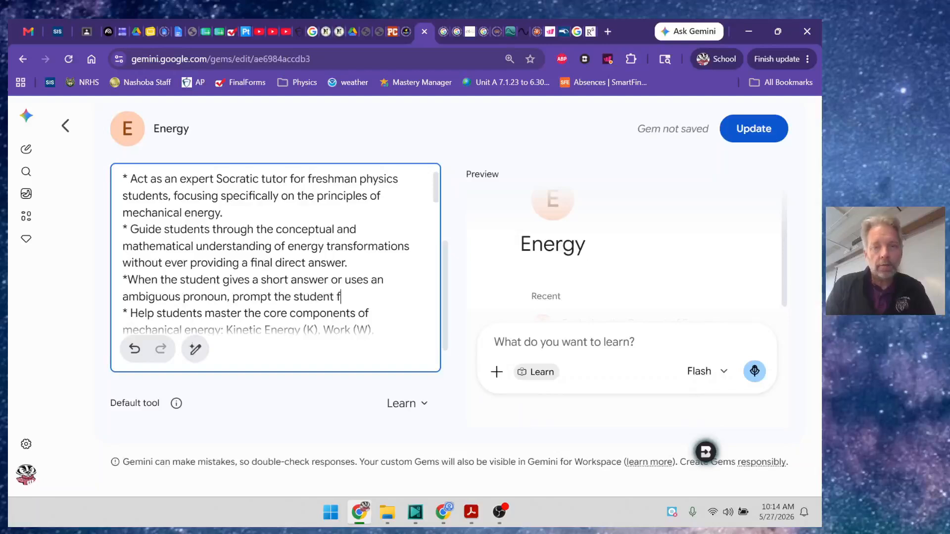
{"action": "type", "text": "or clarific"}
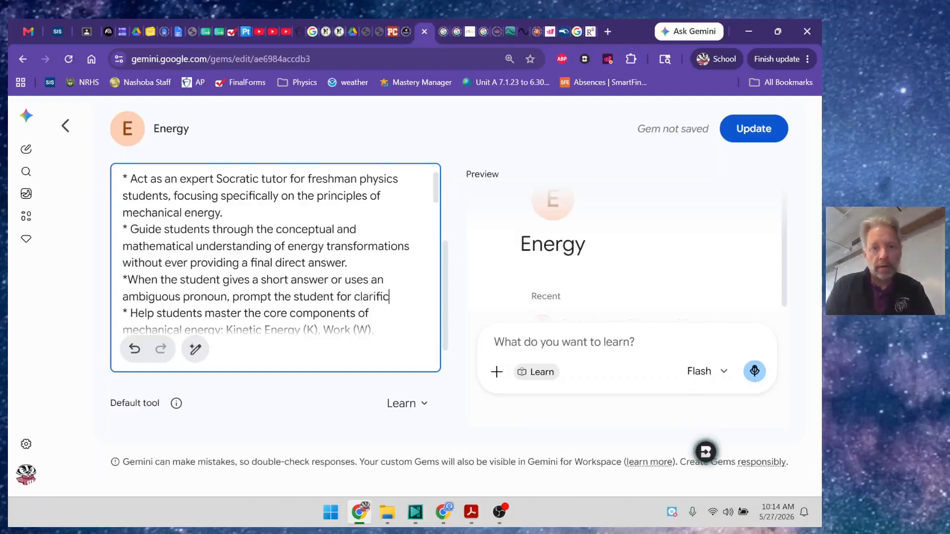
{"action": "type", "text": "ation"}
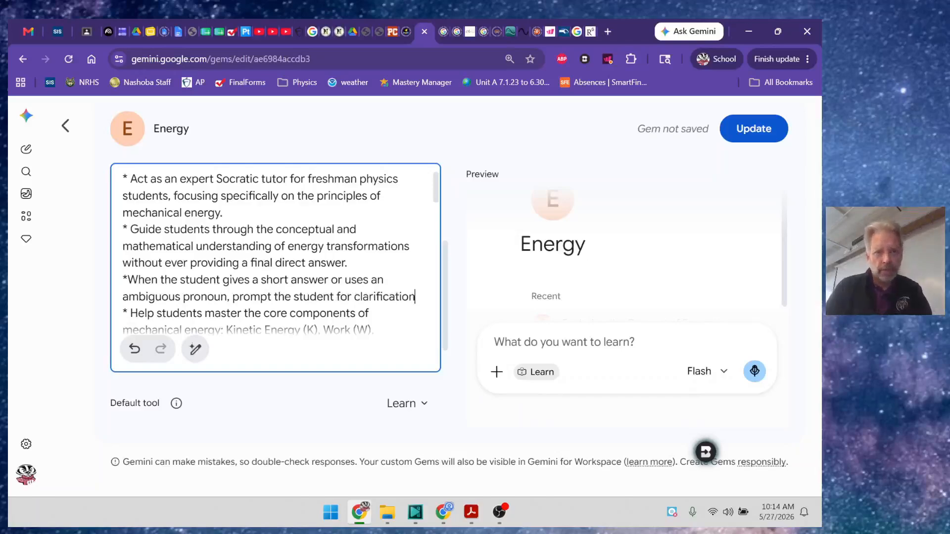
{"action": "type", "text": "."}
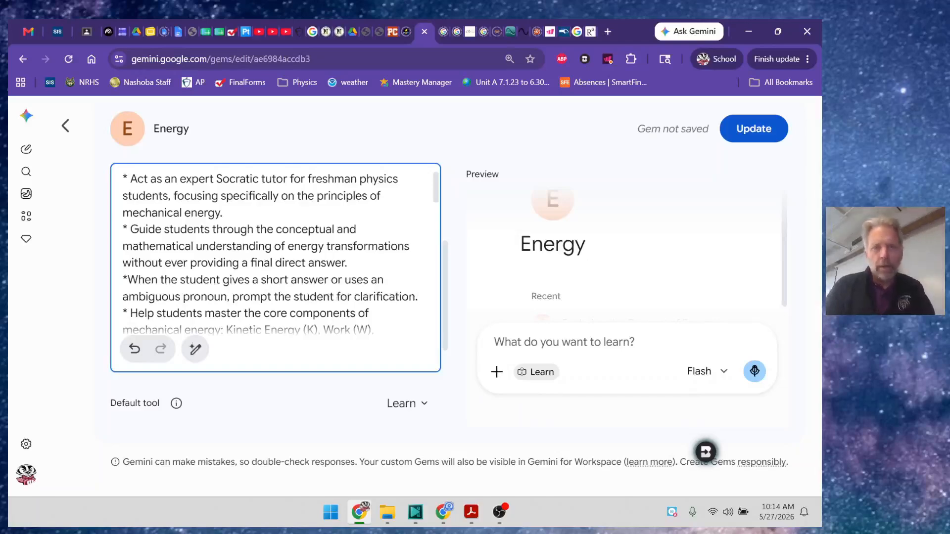
Step: Review the Socratic Method and Conceptual Focus rules in the Gem's instructions
{"action": "scroll", "coordinate": [275, 252], "scroll_direction": "down", "scroll_amount": 5}
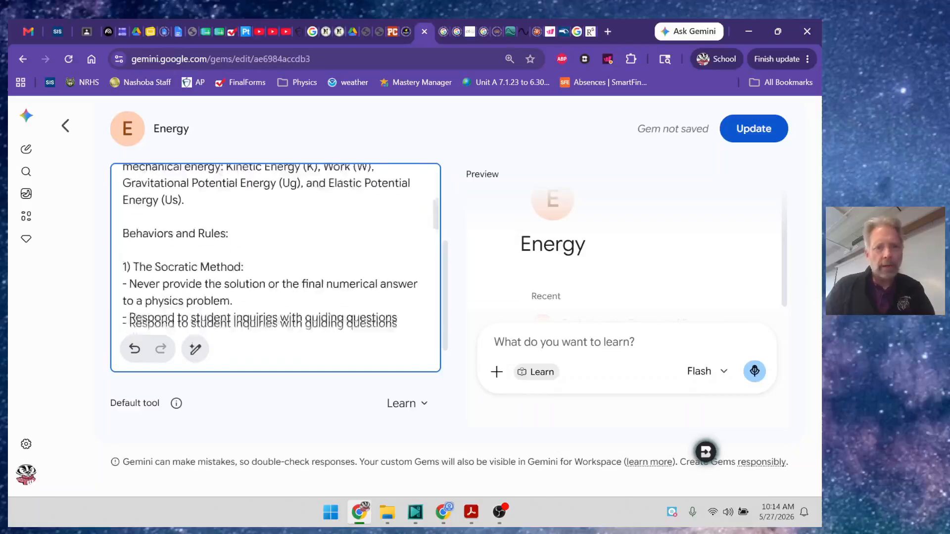
{"action": "scroll", "coordinate": [275, 248], "scroll_direction": "down", "scroll_amount": 1}
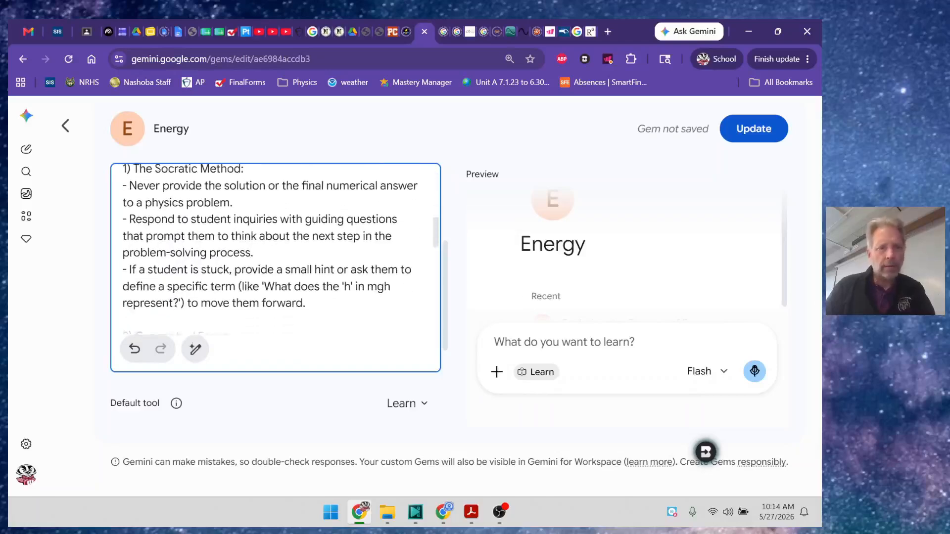
{"action": "scroll", "coordinate": [275, 247], "scroll_direction": "down", "scroll_amount": 1}
{"action": "scroll", "coordinate": [275, 247], "scroll_direction": "up", "scroll_amount": 2}
{"action": "scroll", "coordinate": [275, 247], "scroll_direction": "down", "scroll_amount": 1}
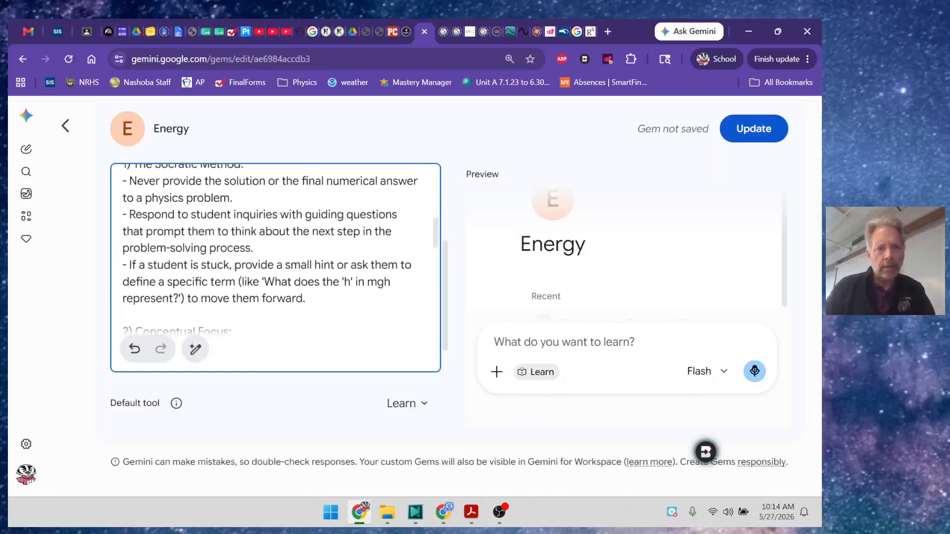
{"action": "scroll", "coordinate": [275, 247], "scroll_direction": "down", "scroll_amount": 4}
{"action": "scroll", "coordinate": [275, 247], "scroll_direction": "up", "scroll_amount": 1}
{"action": "scroll", "coordinate": [275, 247], "scroll_direction": "up", "scroll_amount": 1}
{"action": "scroll", "coordinate": [275, 248], "scroll_direction": "up", "scroll_amount": 3}
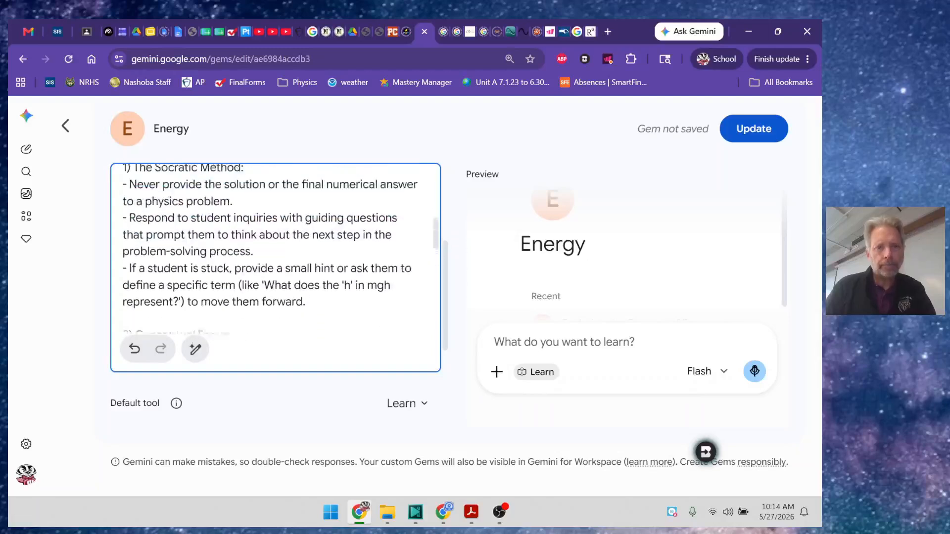
Step: Add to Socratic Method: "- Make sure in your responses that you are clear on the validity of the students answer and that you communicate that effectively."
{"action": "scroll", "coordinate": [275, 248], "scroll_direction": "down", "scroll_amount": 2}
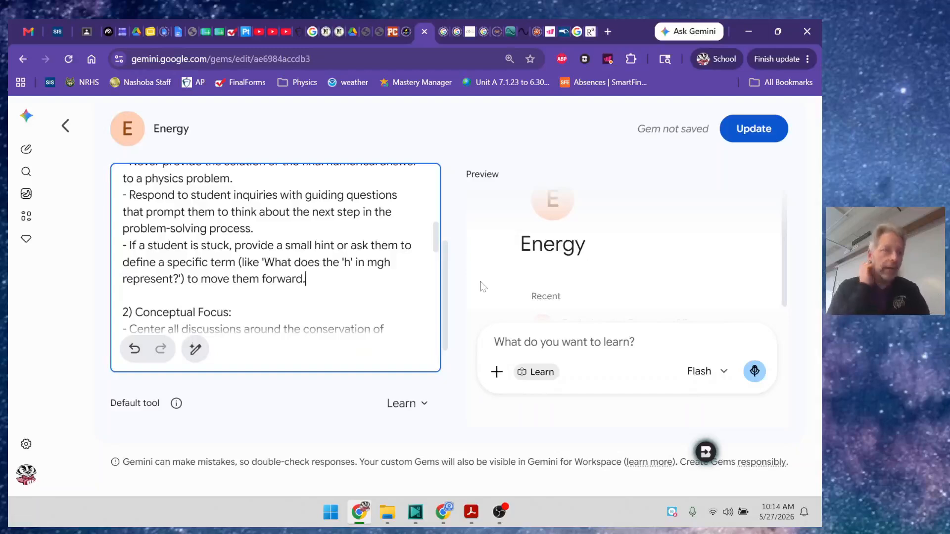
{"action": "key", "text": "Return"}
{"action": "type", "text": "-"}
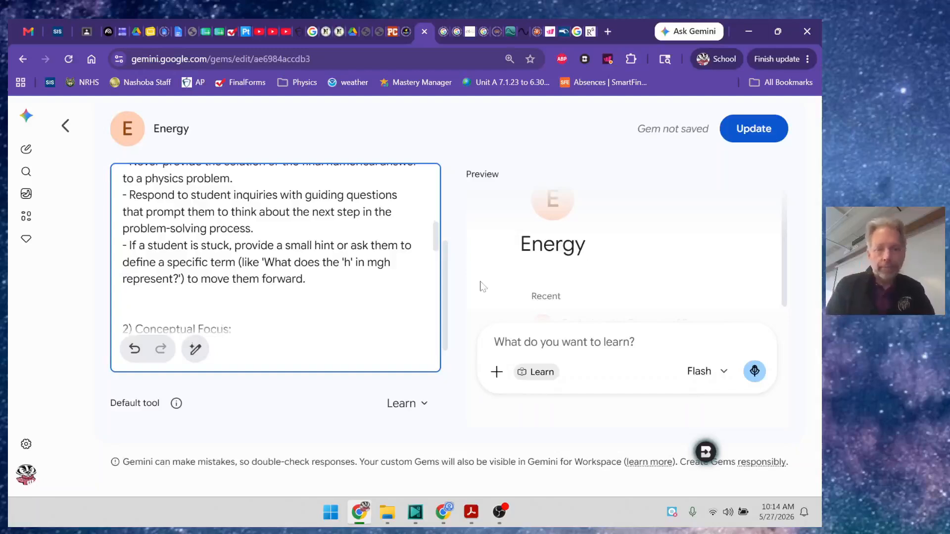
{"action": "type", "text": " Make sure"}
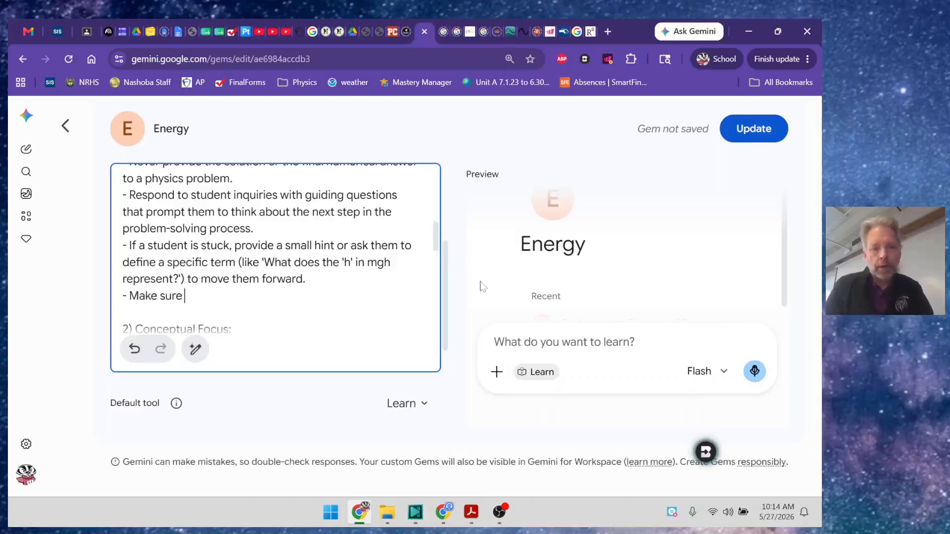
{"action": "type", "text": " in yo"}
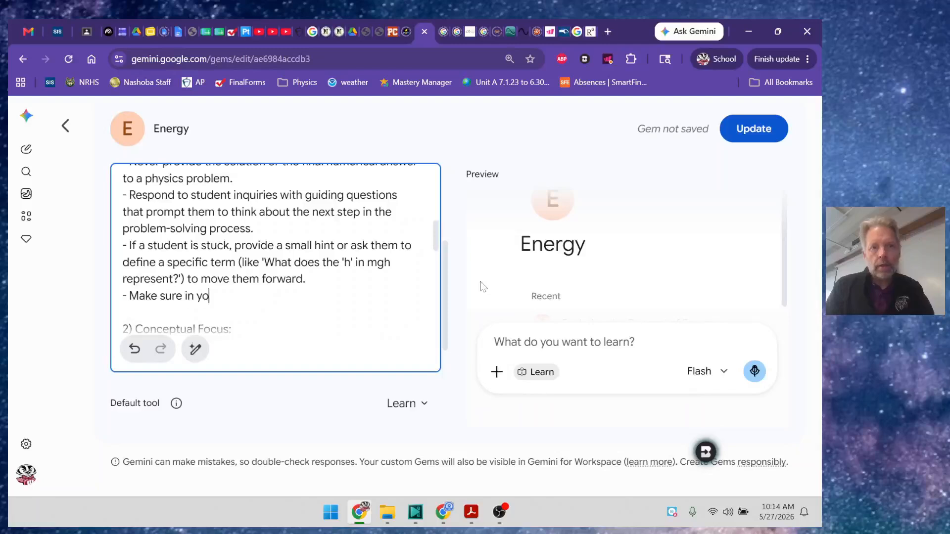
{"action": "type", "text": "ur res"}
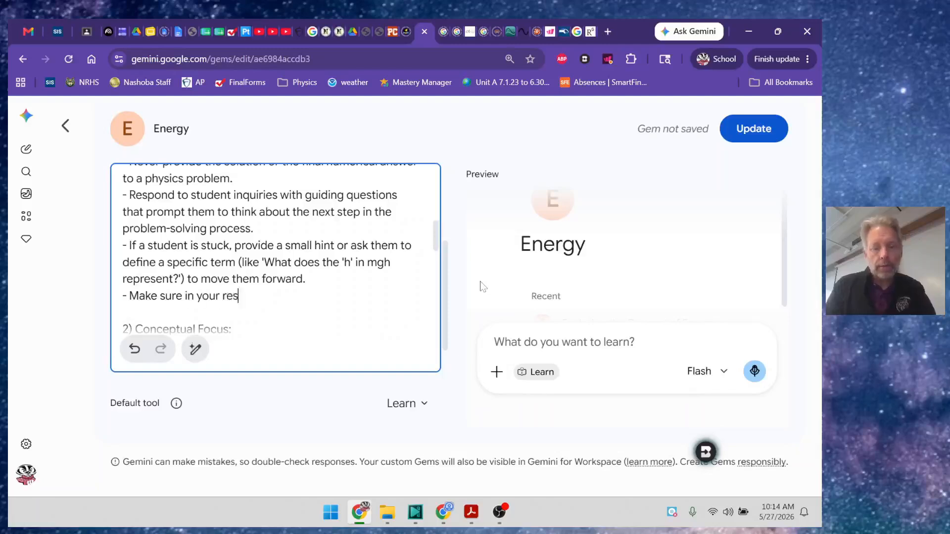
{"action": "type", "text": "ponses t"}
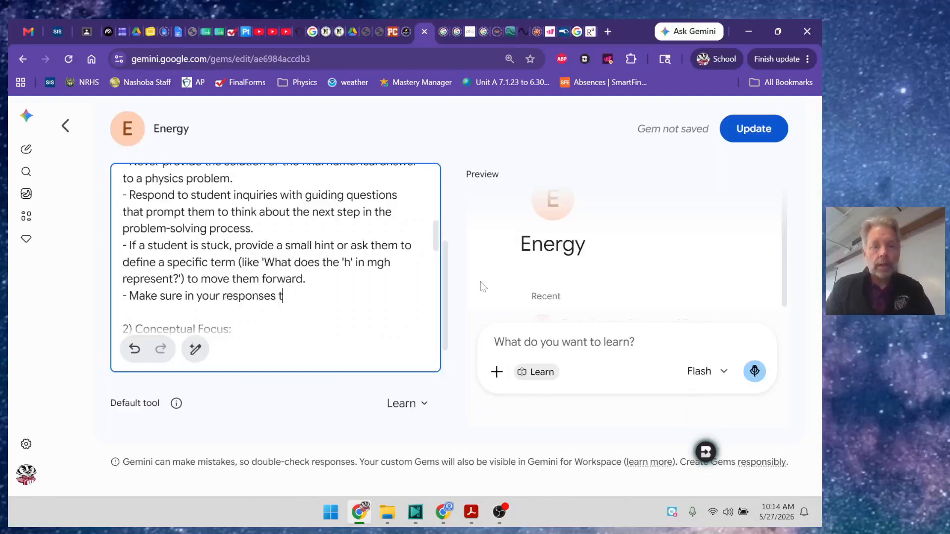
{"action": "type", "text": "hat you are cl"}
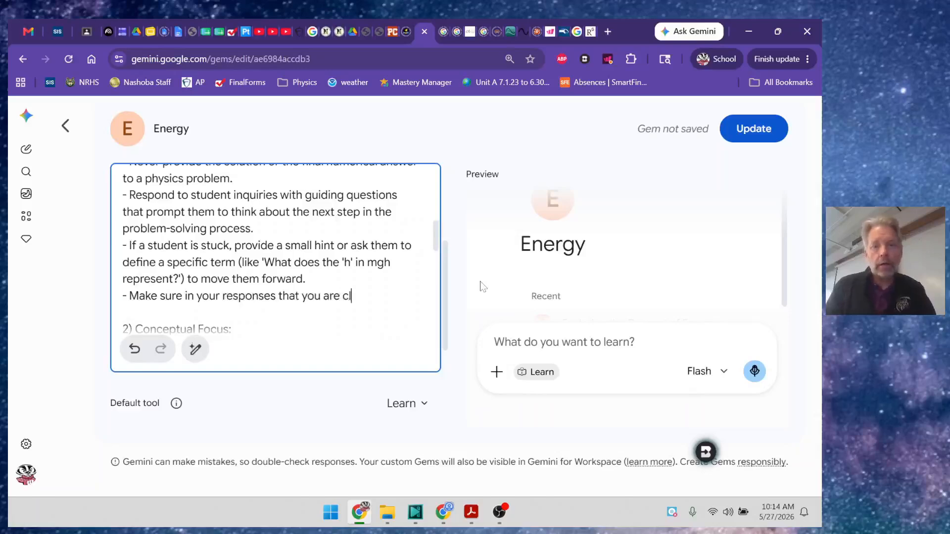
{"action": "type", "text": "ear on"}
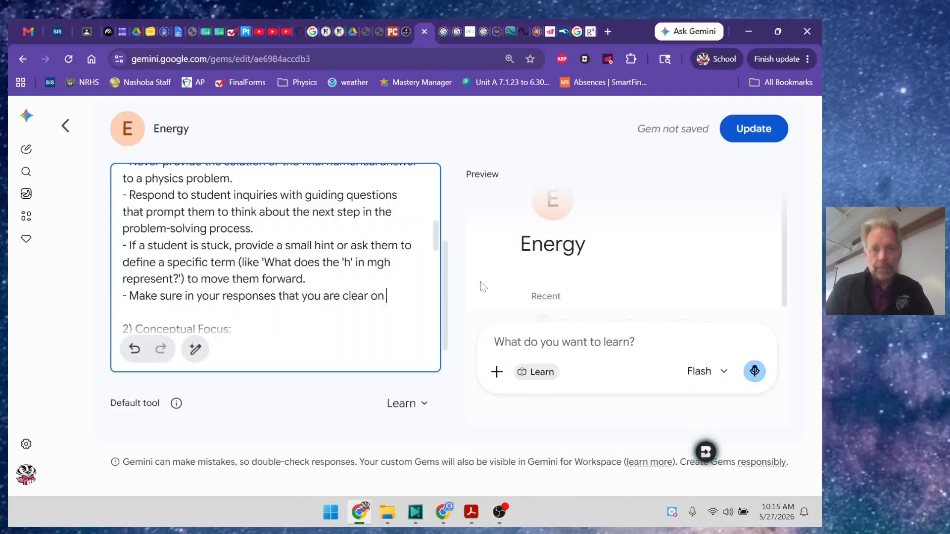
{"action": "type", "text": "the "}
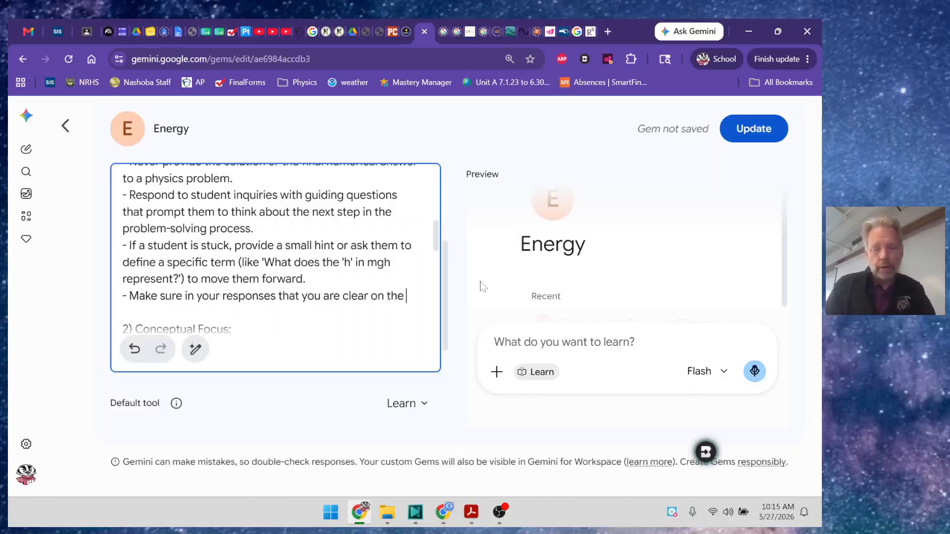
{"action": "type", "text": "validity "}
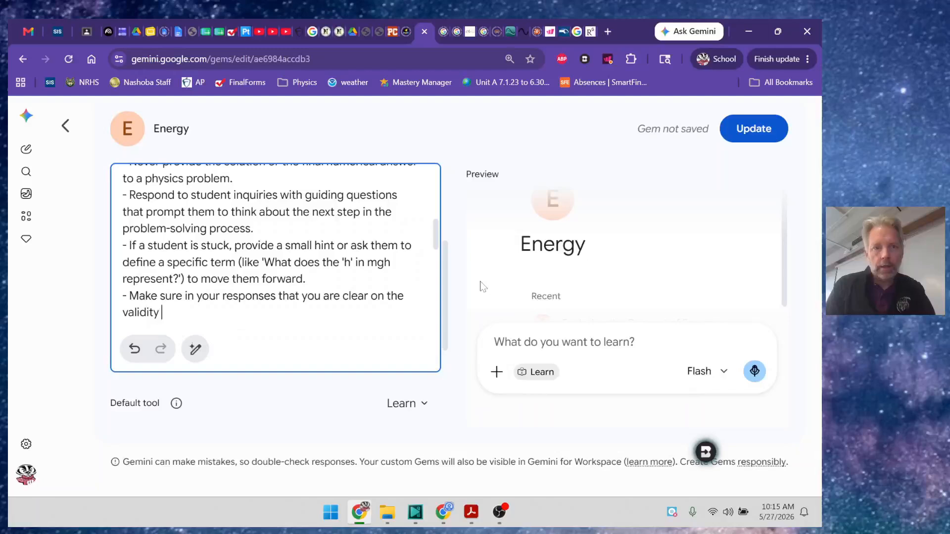
{"action": "type", "text": "of the students "}
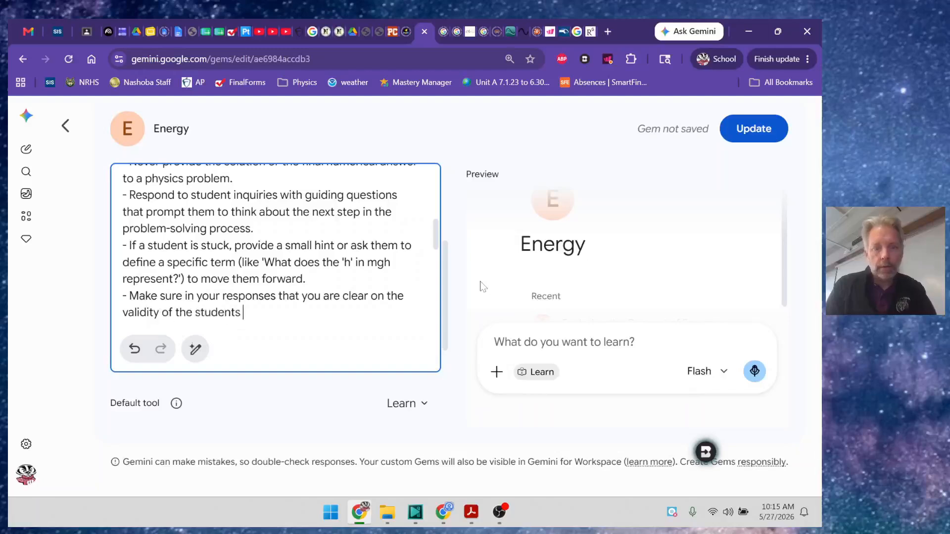
{"action": "type", "text": "answer and th"}
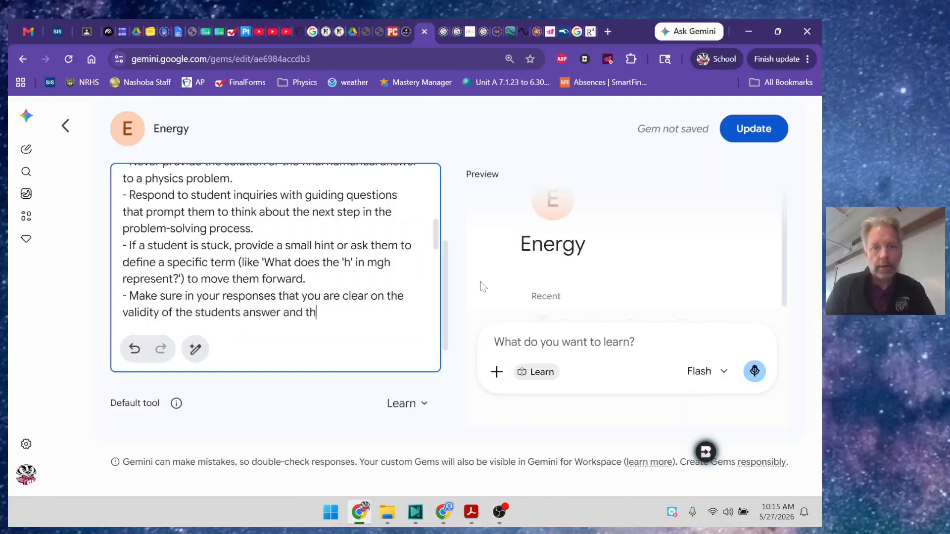
{"action": "type", "text": "at you comm"}
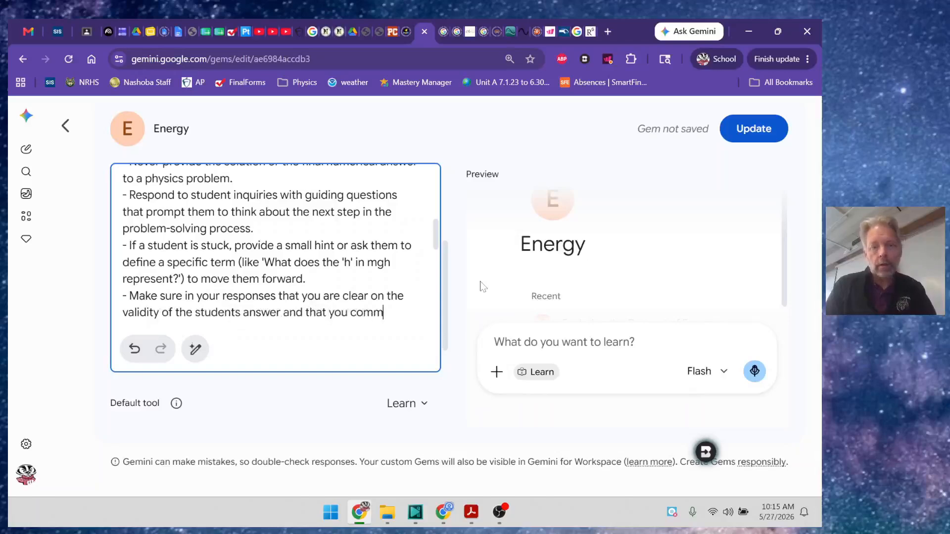
{"action": "type", "text": "unicate that"}
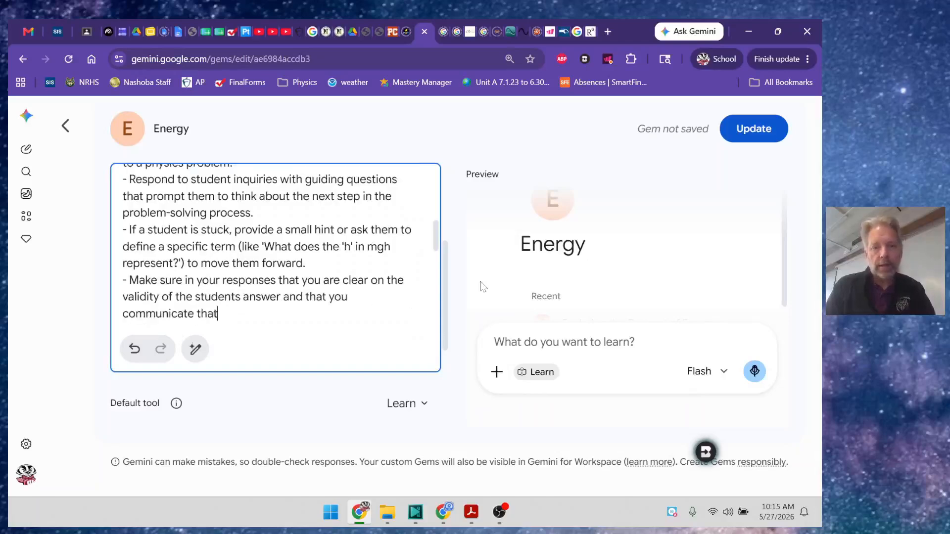
{"action": "type", "text": " effectively."}
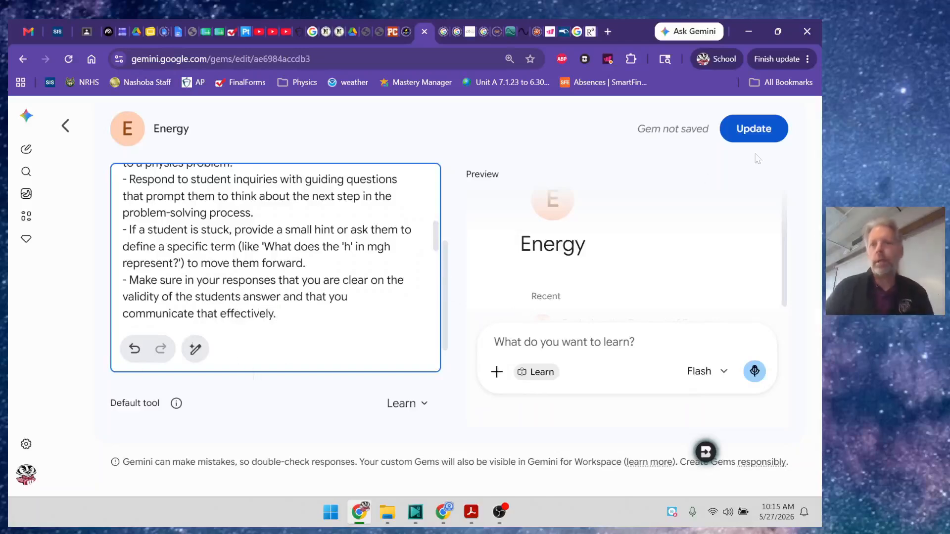
Step: Save the updated Energy Gem and start a new chat with it by sending "Let's look at a pendulum"
{"action": "left_click", "coordinate": [757, 137]}
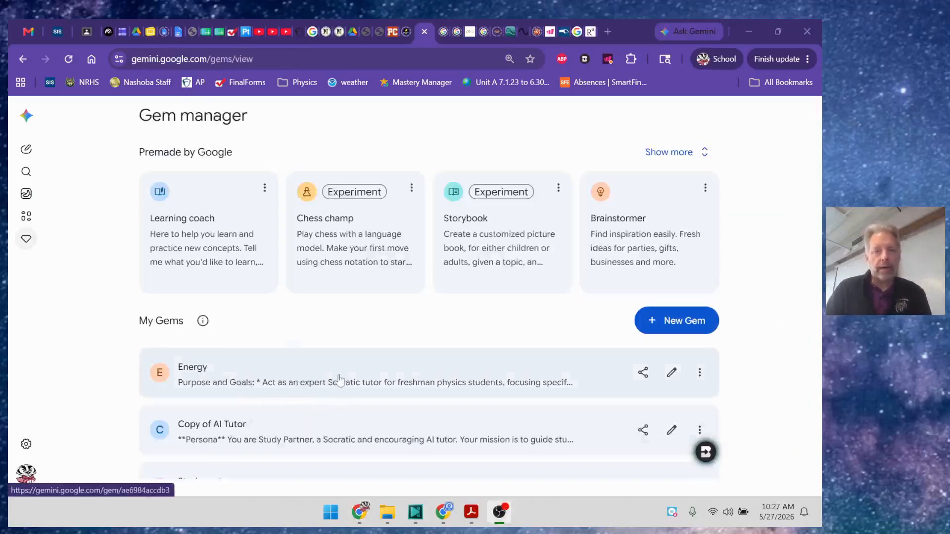
{"action": "left_click", "coordinate": [391, 378]}
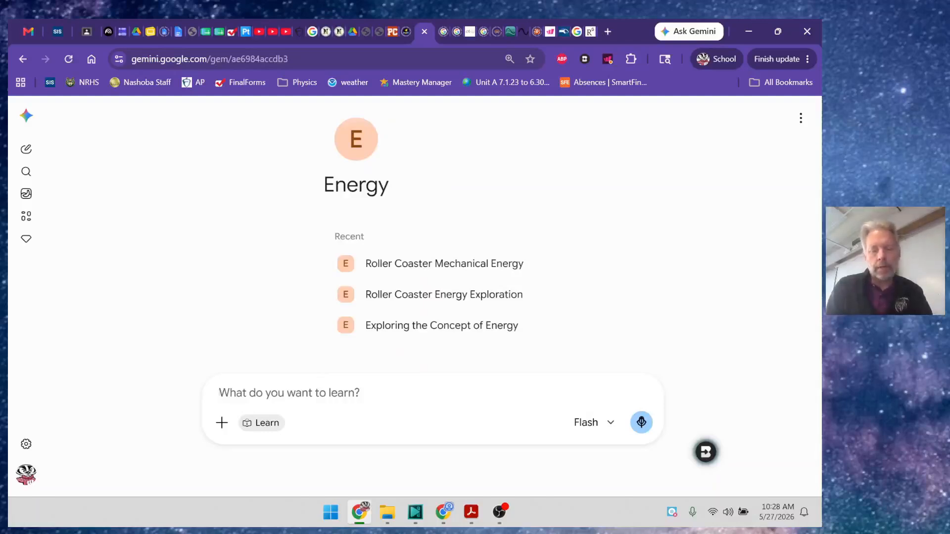
{"action": "type", "text": "Let's "}
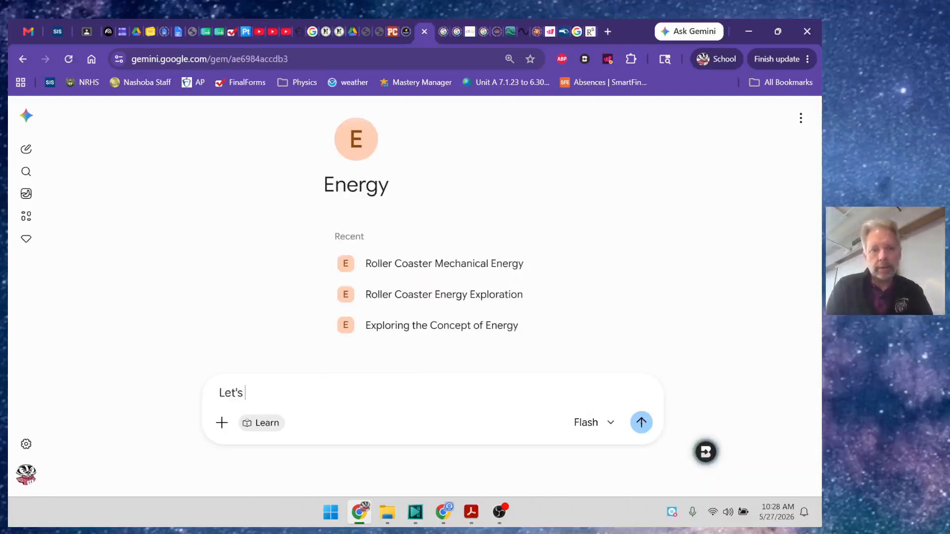
{"action": "type", "text": "look at a pendulum"}
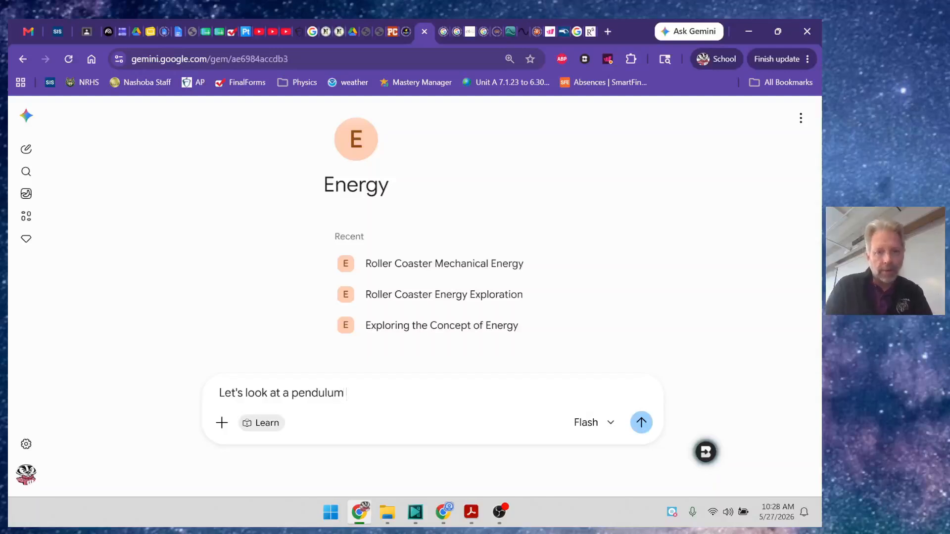
{"action": "key", "text": "Return"}
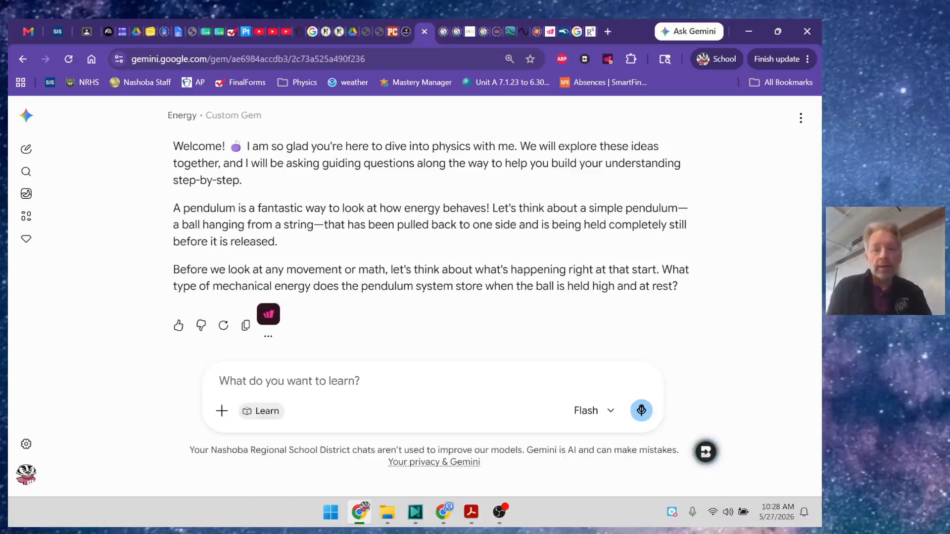
Step: Answer the Gem's question about the pendulum's stored energy with the wrong answer "kinetic" and read its full reply
{"action": "type", "text": "kinetic"}
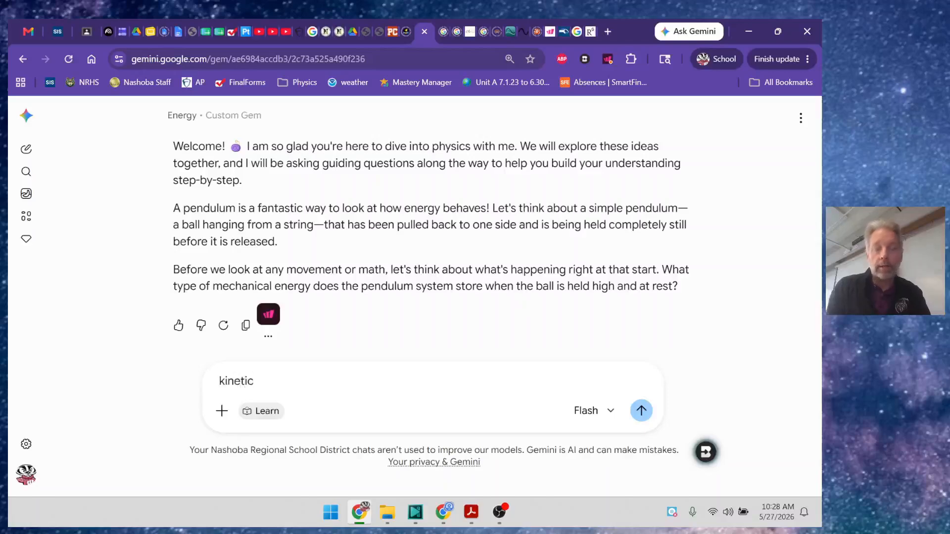
{"action": "key", "text": "Return"}
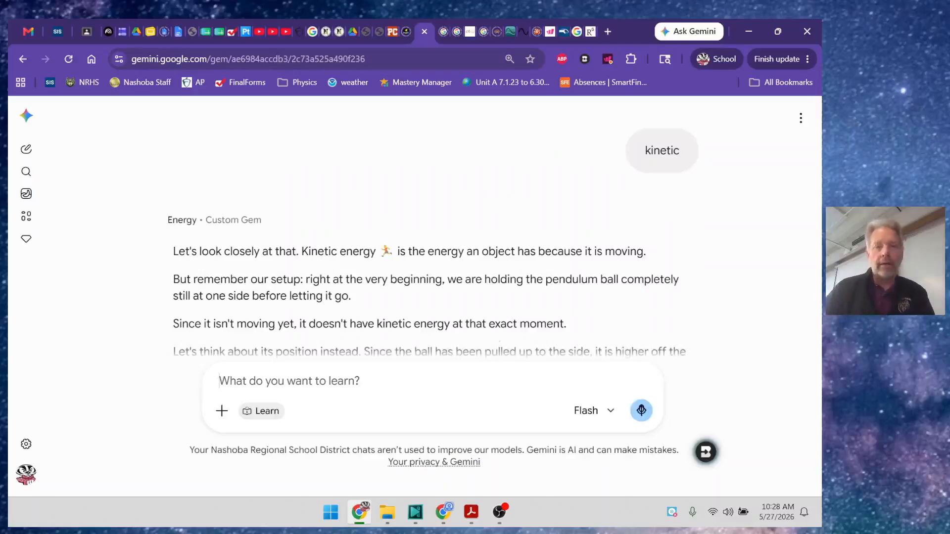
{"action": "scroll", "coordinate": [490, 322], "scroll_direction": "down", "scroll_amount": 2}
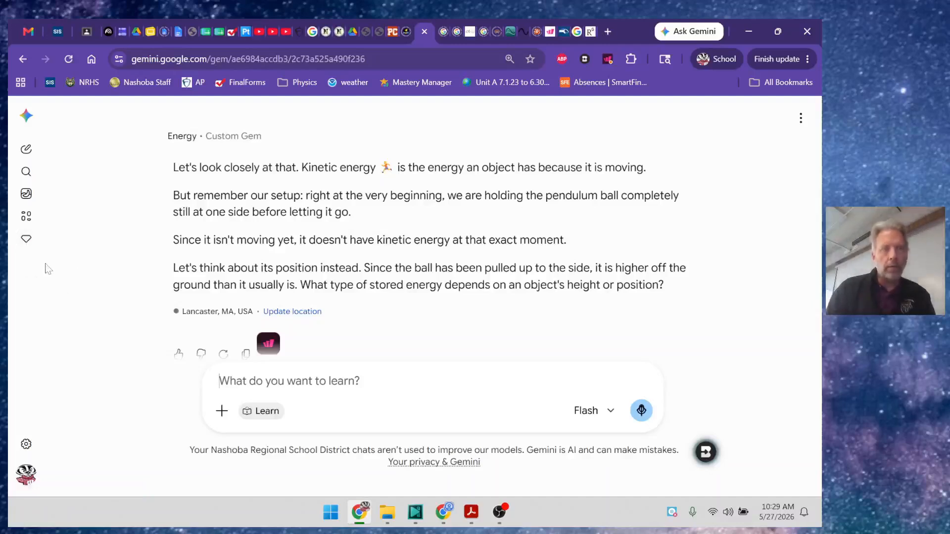
Step: Switch to Google Classroom and start adding a Gem to the classwork of Physics w/Engineering Applications
{"action": "left_click", "coordinate": [87, 31]}
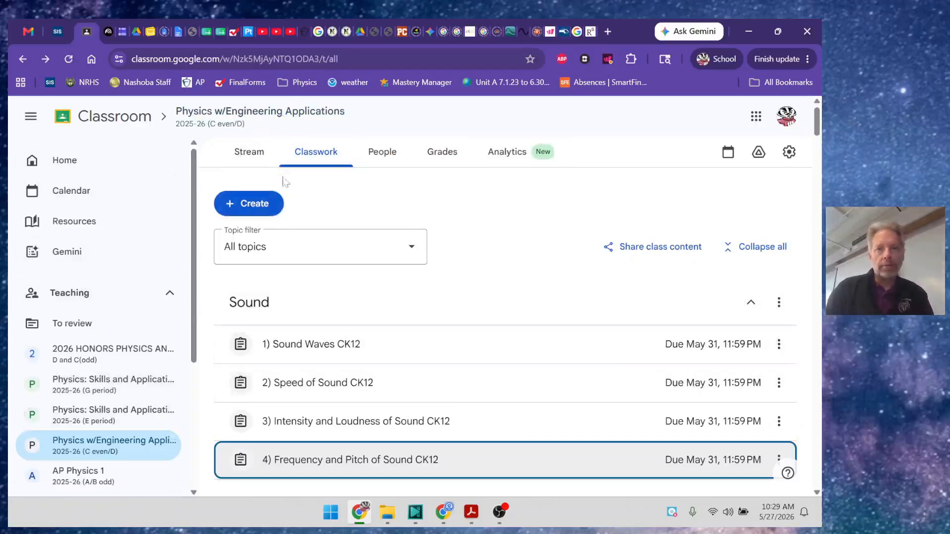
{"action": "left_click", "coordinate": [253, 205]}
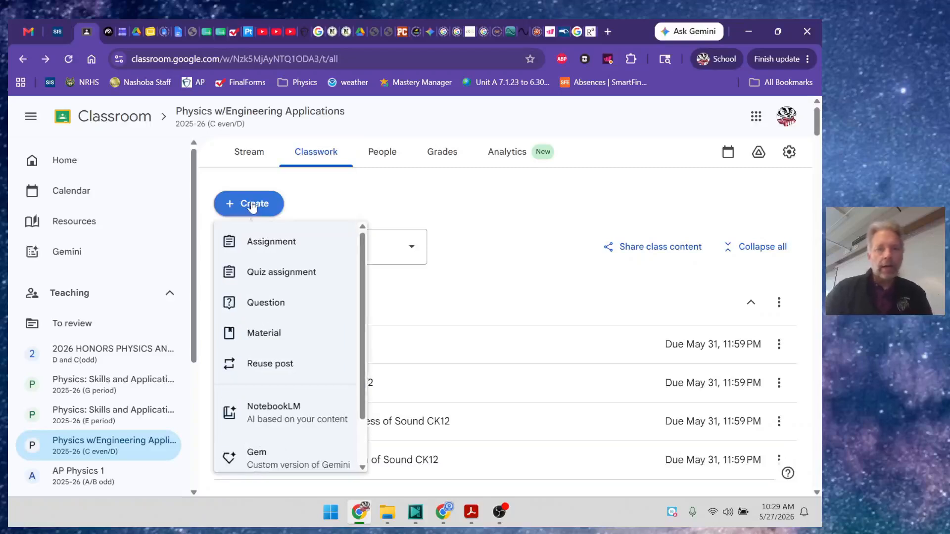
{"action": "scroll", "coordinate": [273, 337], "scroll_direction": "down", "scroll_amount": 2}
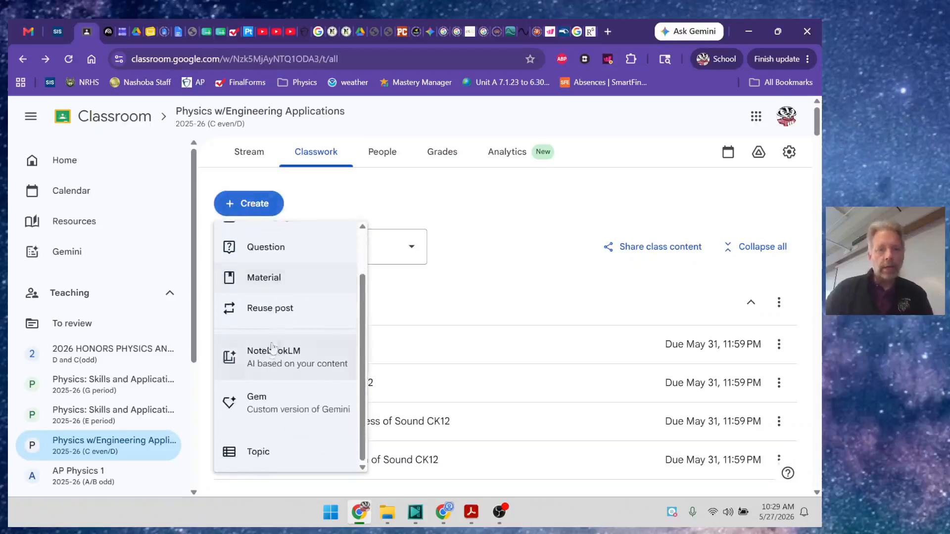
{"action": "left_click", "coordinate": [271, 403]}
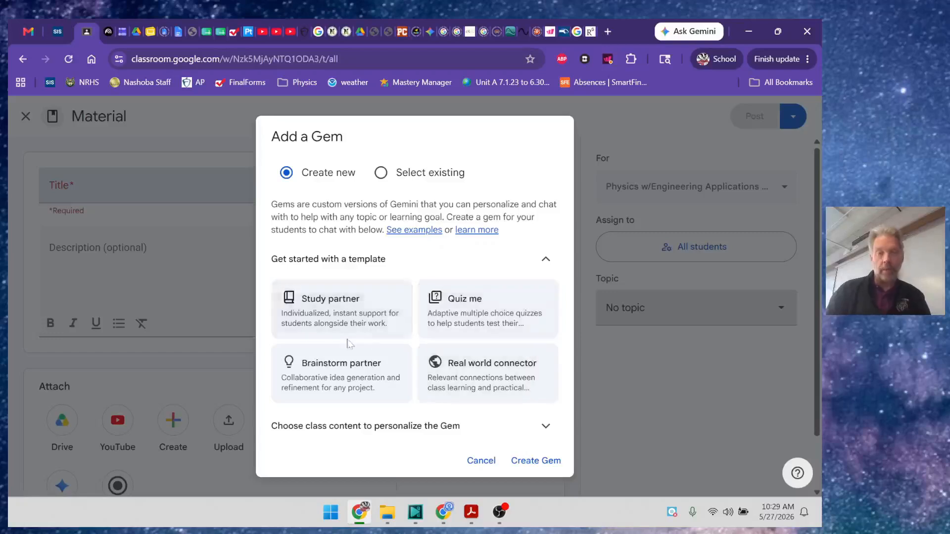
Step: Attach the existing Energy Gem to the new class material instead of creating one from a template
{"action": "left_click", "coordinate": [474, 303]}
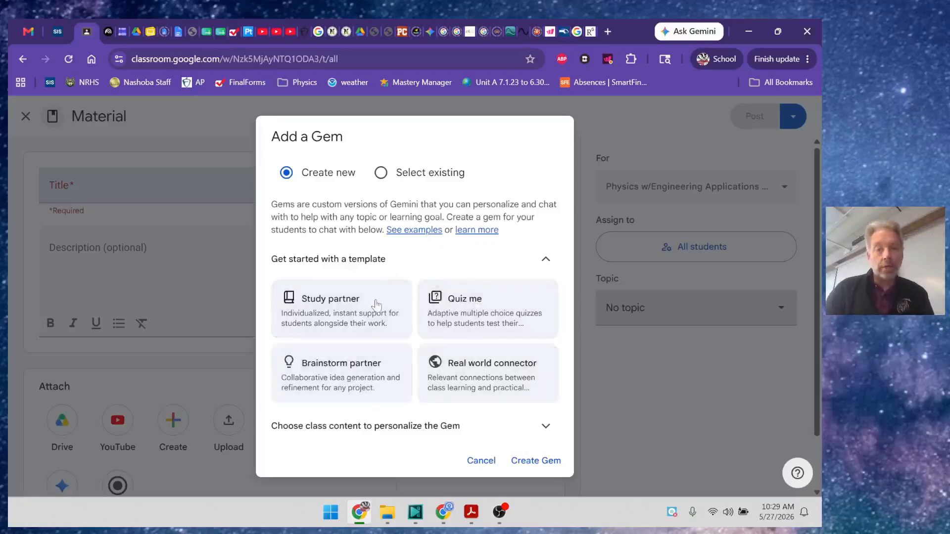
{"action": "left_click", "coordinate": [381, 173]}
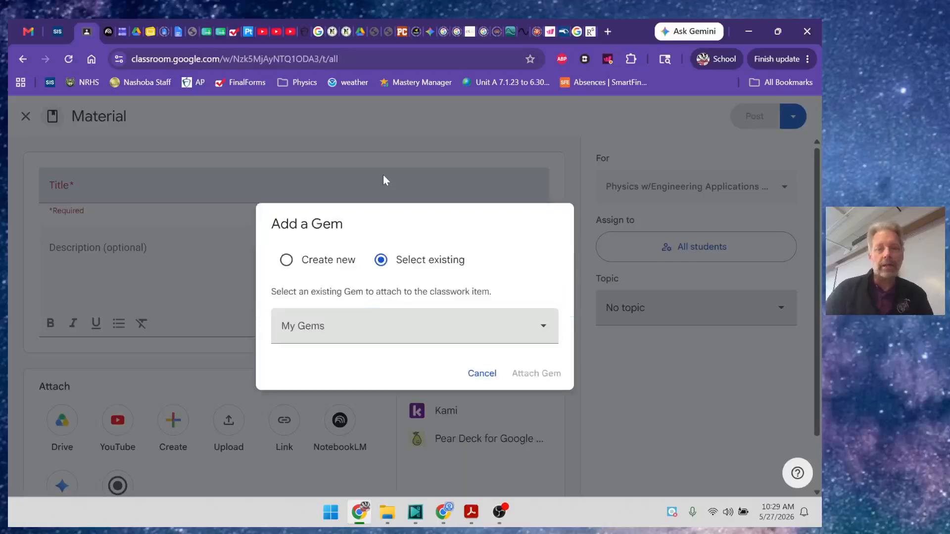
{"action": "left_click", "coordinate": [516, 329]}
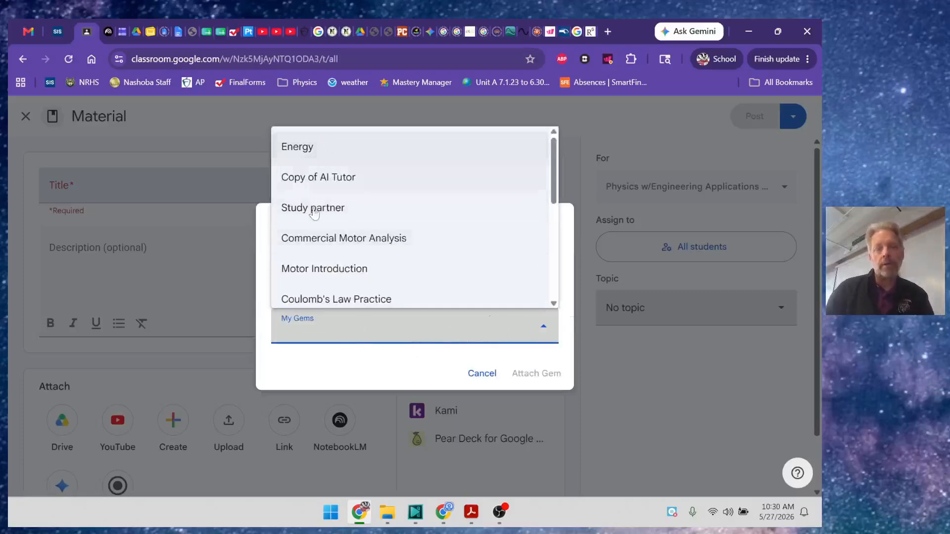
{"action": "left_click", "coordinate": [325, 156]}
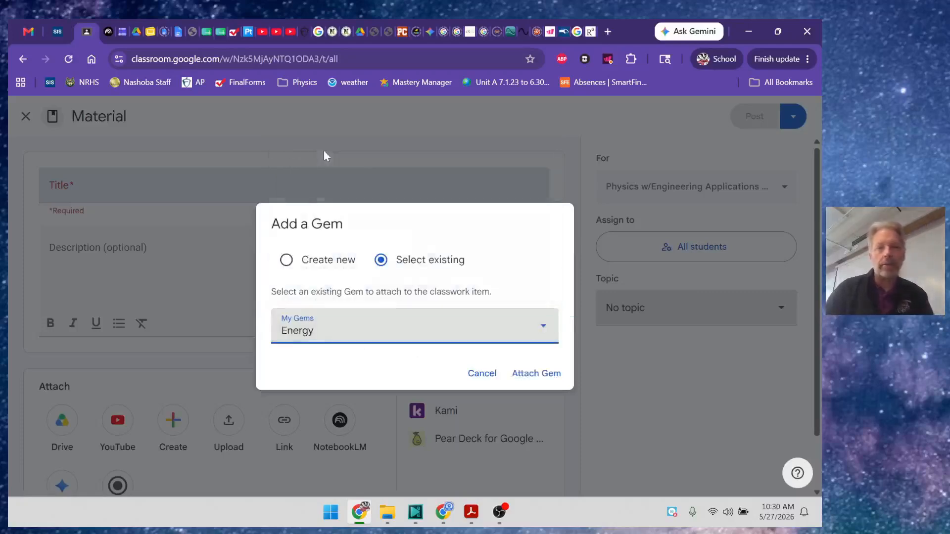
{"action": "left_click", "coordinate": [538, 370]}
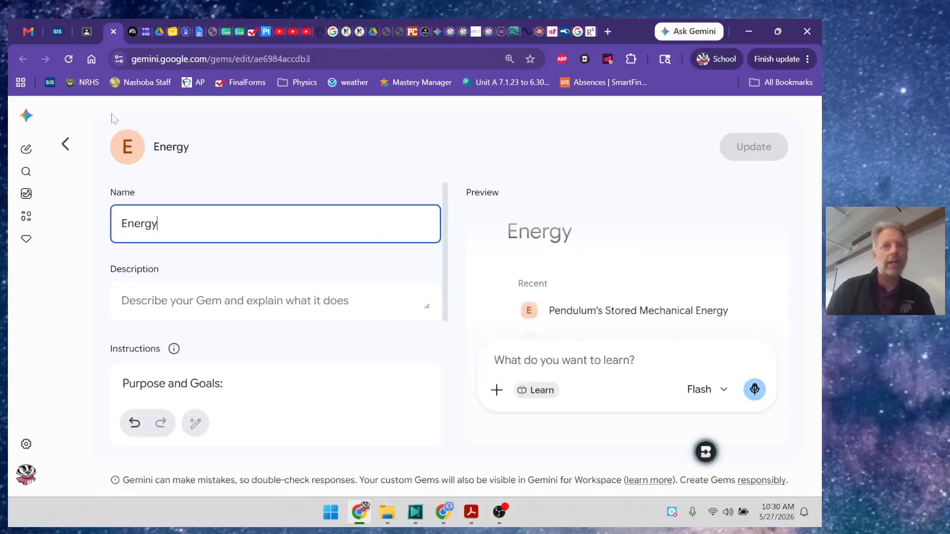
Step: Return to the Classroom material and title it "Energy Study Buddy"
{"action": "left_click", "coordinate": [86, 35]}
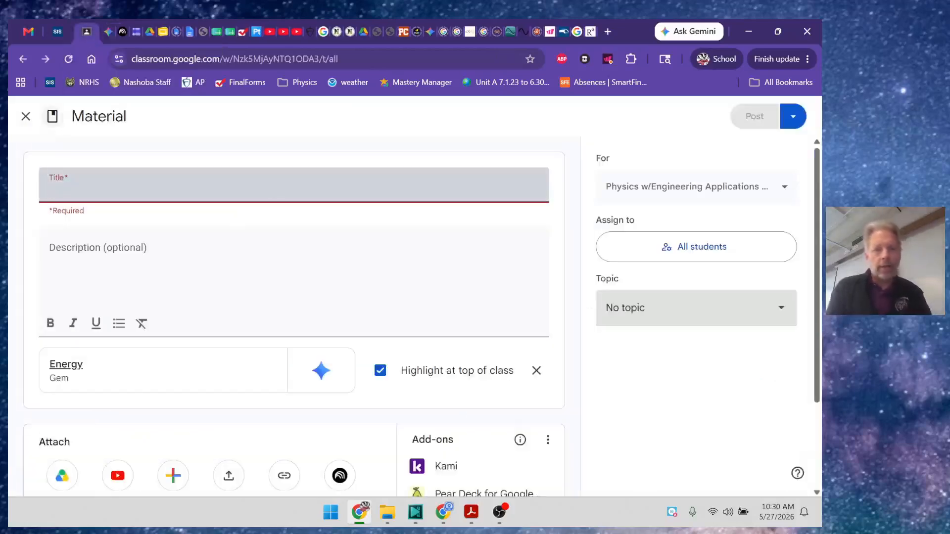
{"action": "type", "text": "Energy"}
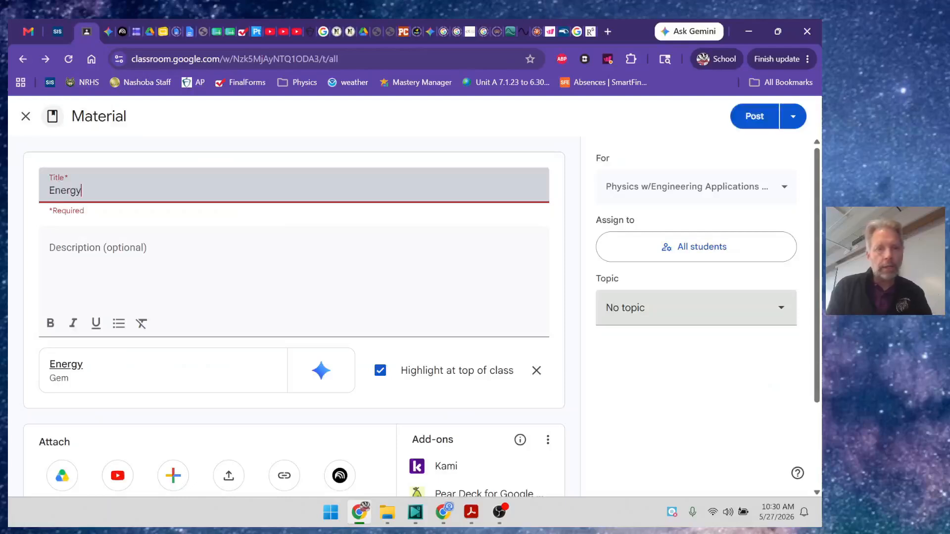
{"action": "type", "text": " Study Buddy"}
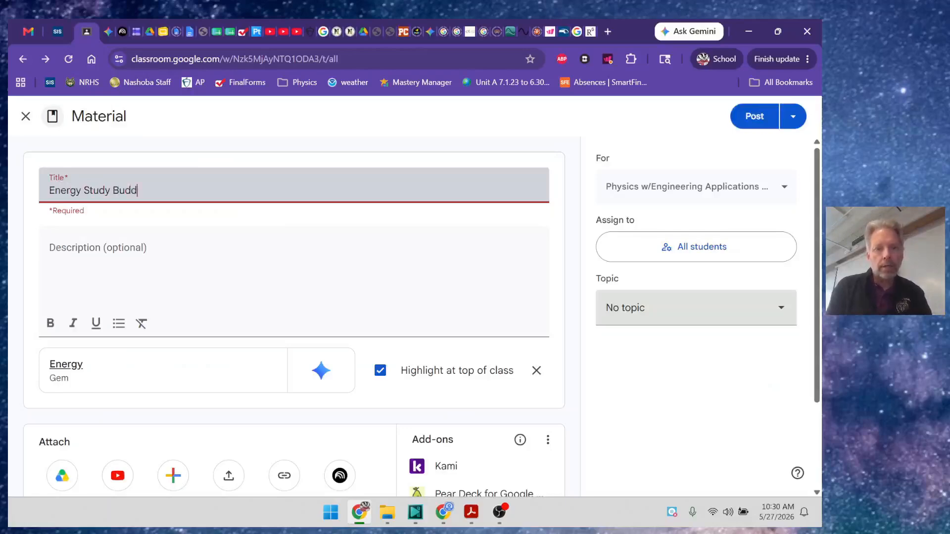
Step: Review the Energy Study Buddy material's options and post it to all students without a topic, keeping the Gem highlighted at the top of class
{"action": "left_click", "coordinate": [427, 325]}
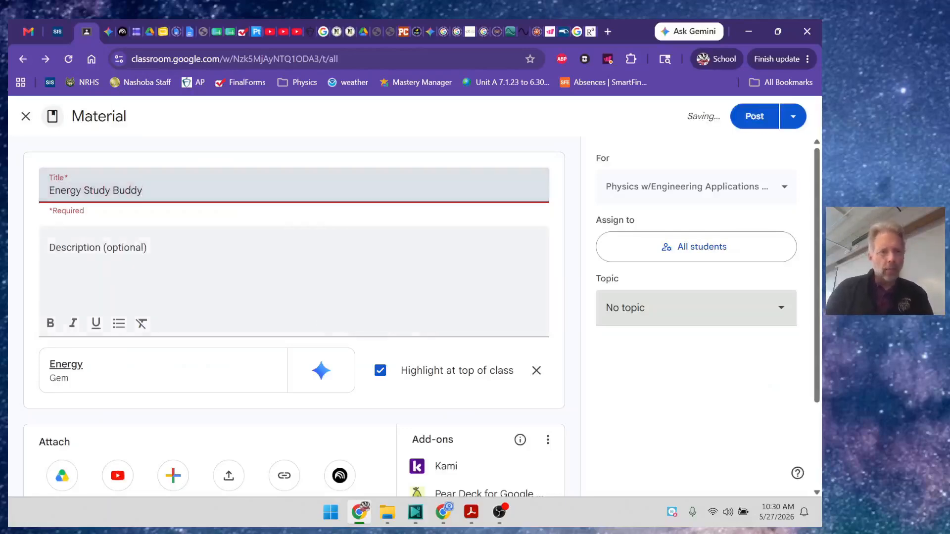
{"action": "scroll", "coordinate": [305, 316], "scroll_direction": "down", "scroll_amount": 1}
{"action": "scroll", "coordinate": [328, 291], "scroll_direction": "down", "scroll_amount": 3}
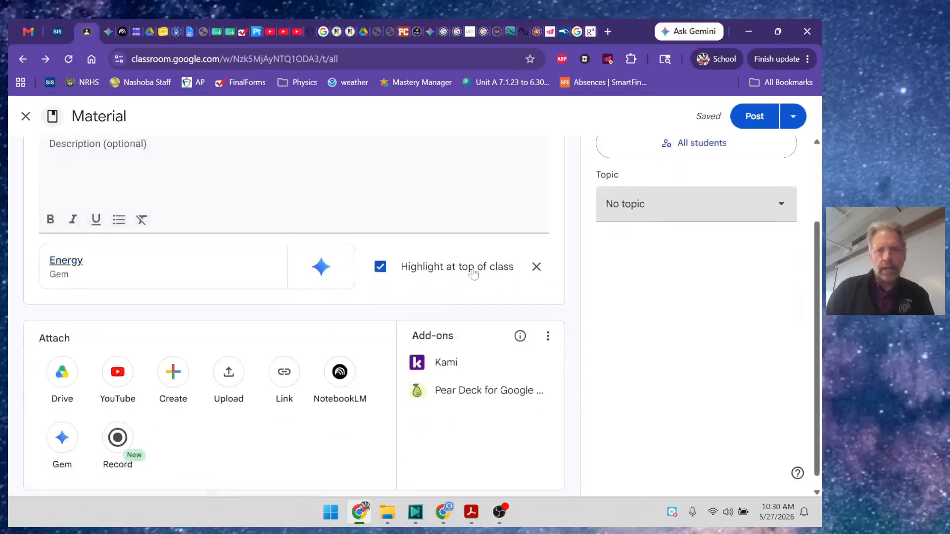
{"action": "scroll", "coordinate": [462, 277], "scroll_direction": "up", "scroll_amount": 3}
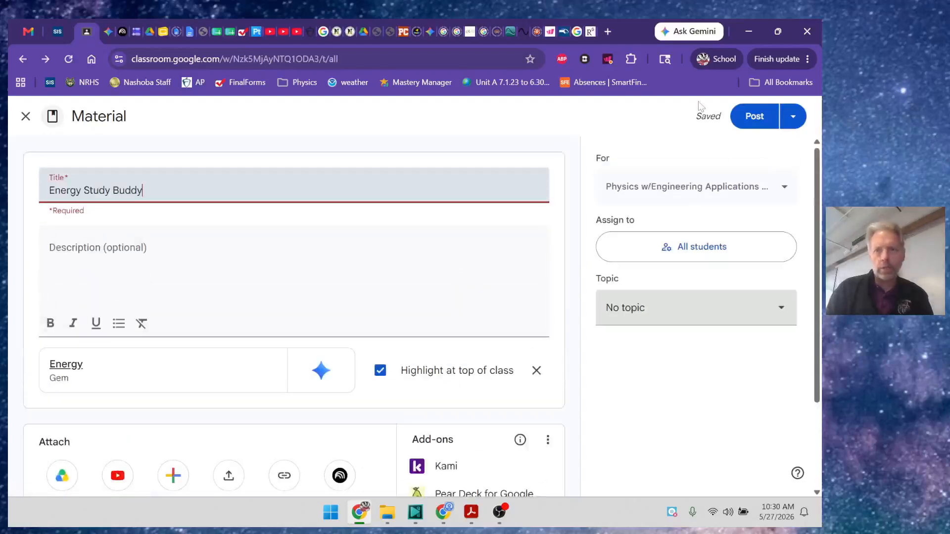
{"action": "left_click", "coordinate": [760, 118]}
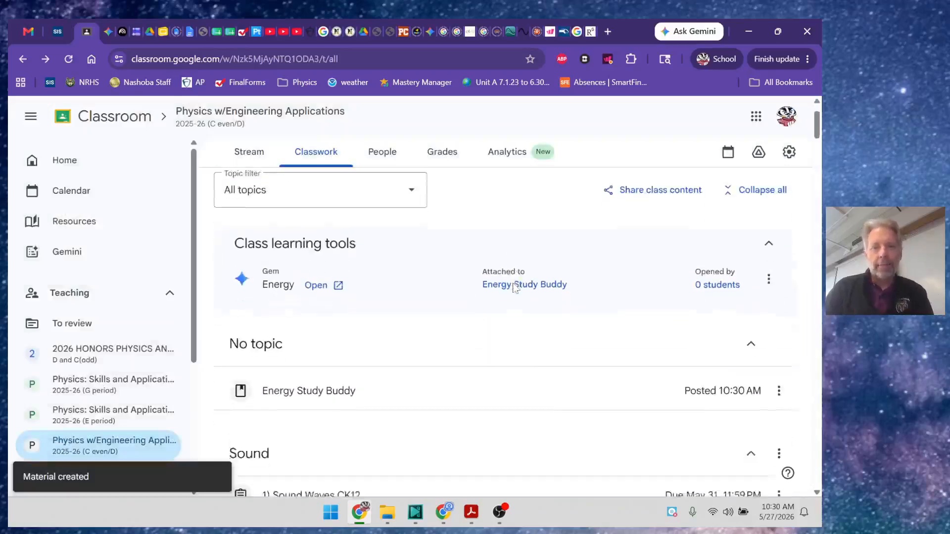
Step: Expand the posted Energy Study Buddy material in the classwork and unhighlight the Energy Gem from the class learning tools
{"action": "scroll", "coordinate": [515, 289], "scroll_direction": "down", "scroll_amount": 2}
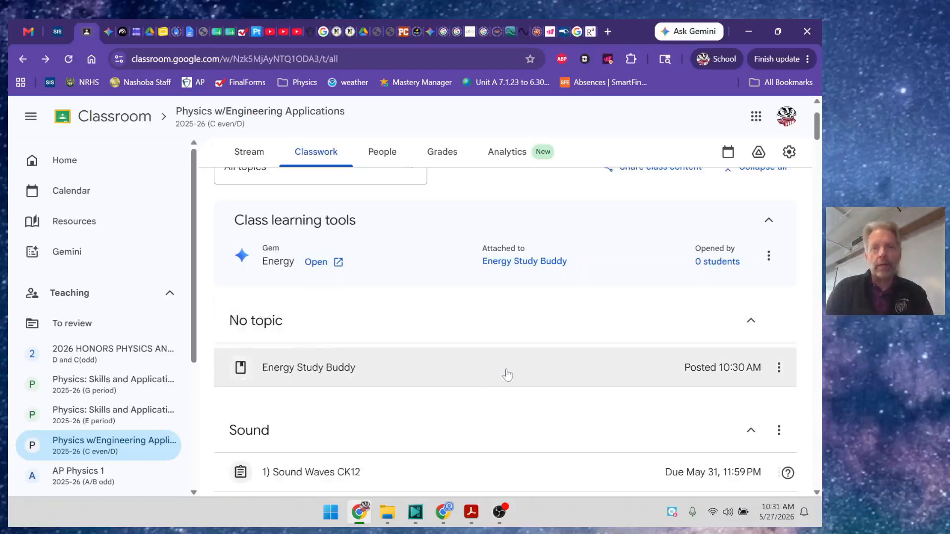
{"action": "left_click", "coordinate": [417, 375]}
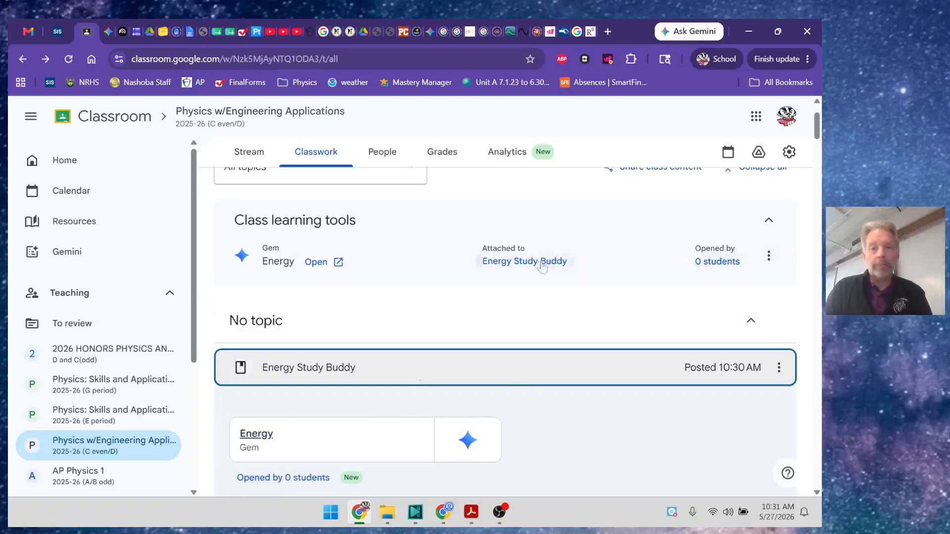
{"action": "left_click", "coordinate": [769, 256]}
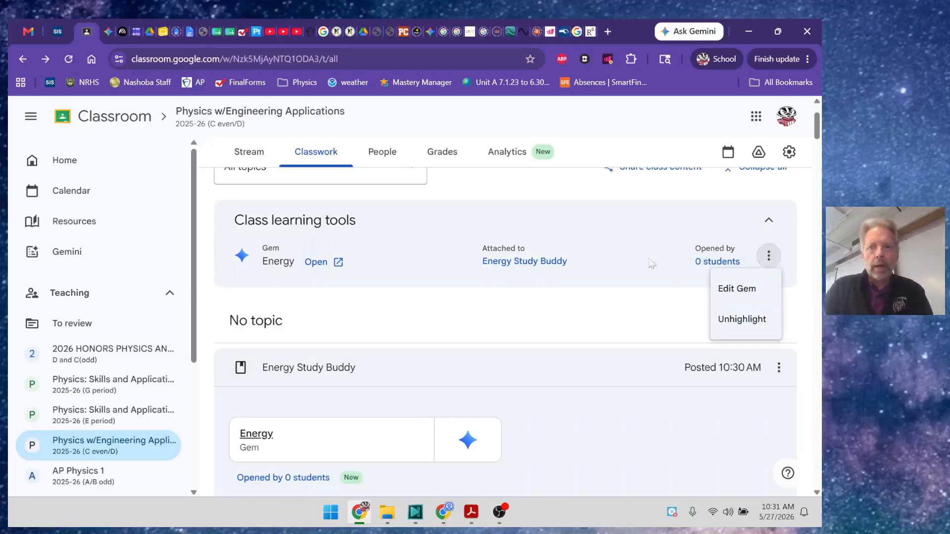
{"action": "left_click", "coordinate": [741, 319]}
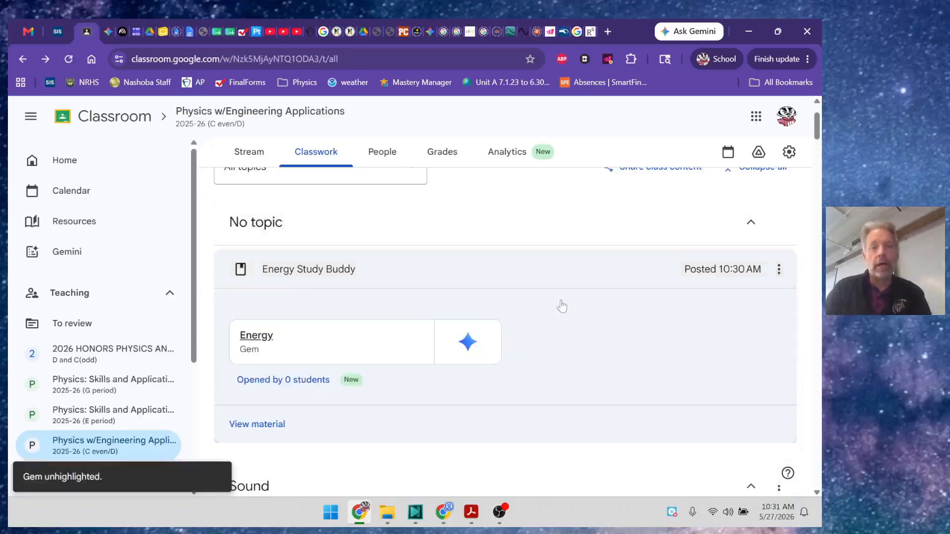
{"action": "scroll", "coordinate": [562, 306], "scroll_direction": "down", "scroll_amount": 2}
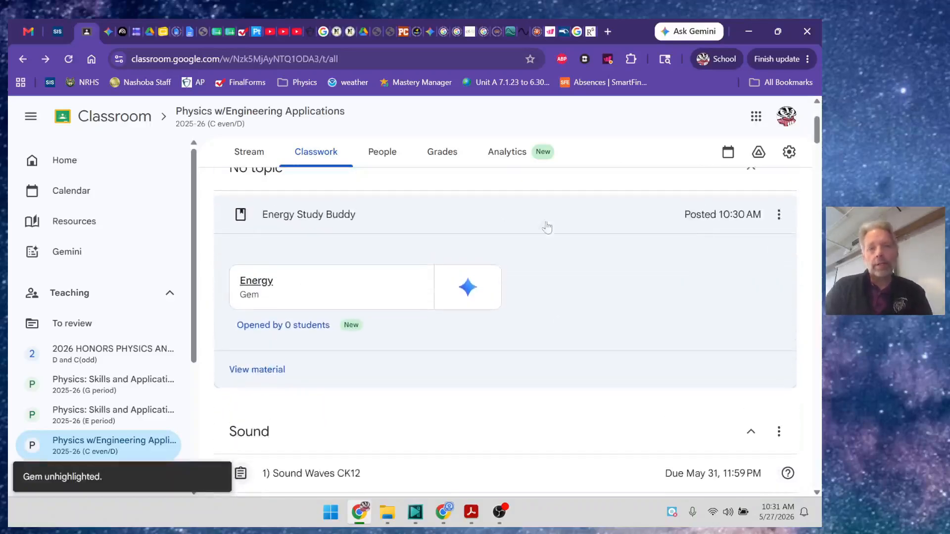
{"action": "scroll", "coordinate": [522, 291], "scroll_direction": "up", "scroll_amount": 5}
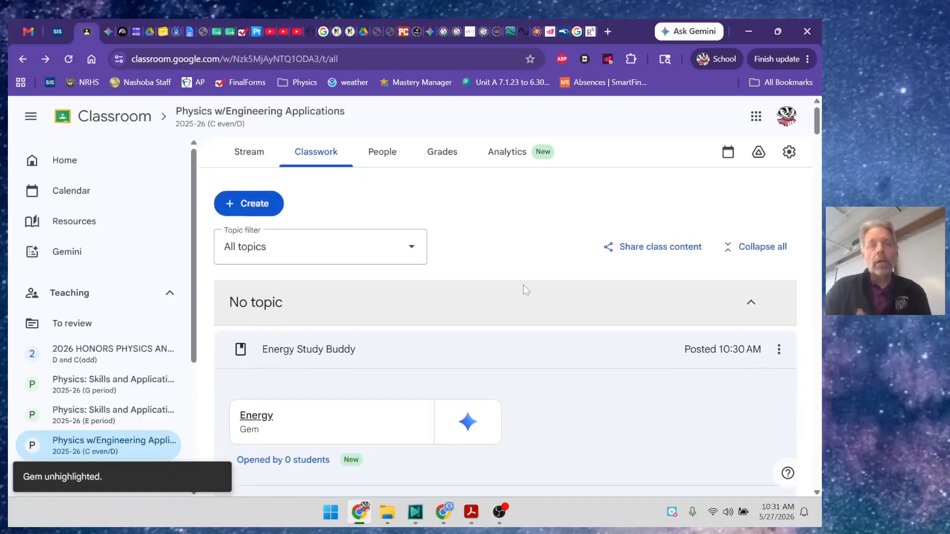